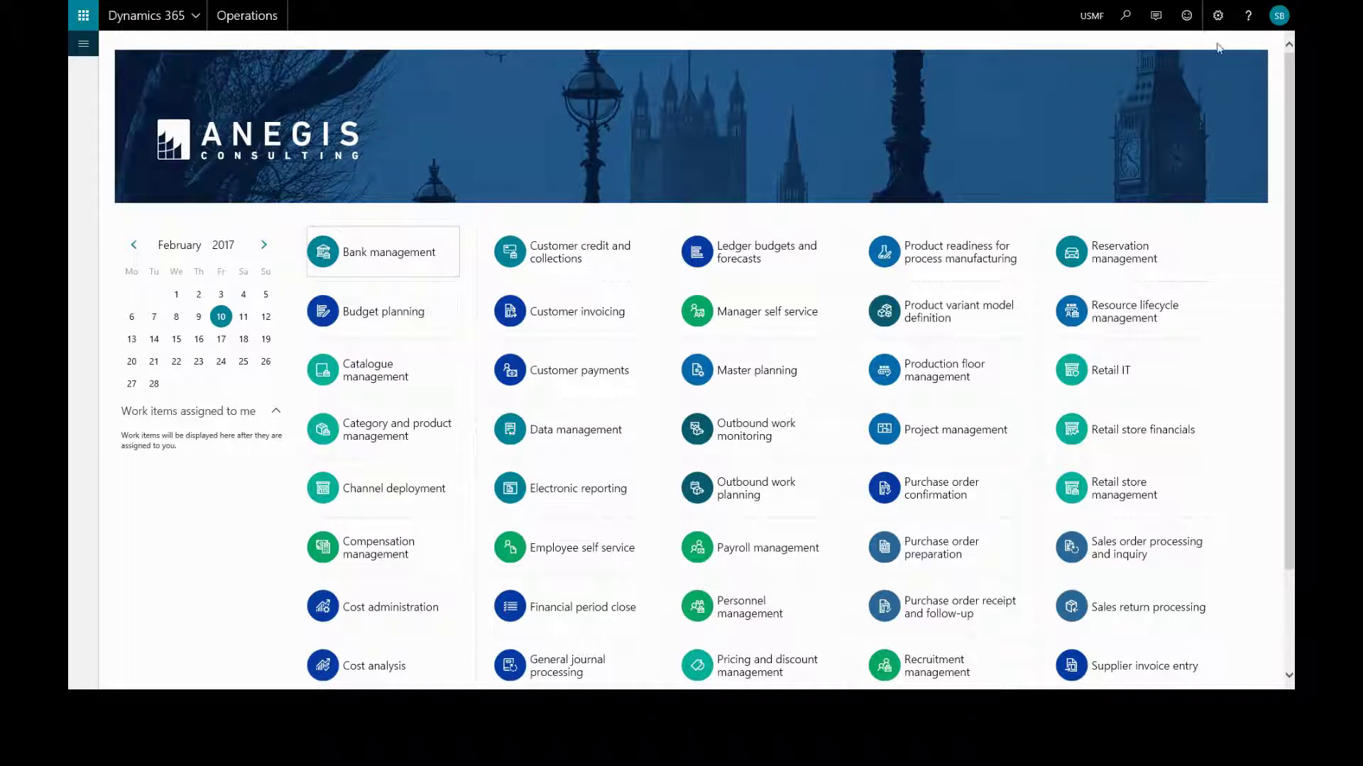
# In Options > Preferences, set the Initial page to Essentials dashboard.
pyautogui.click(1218, 20)
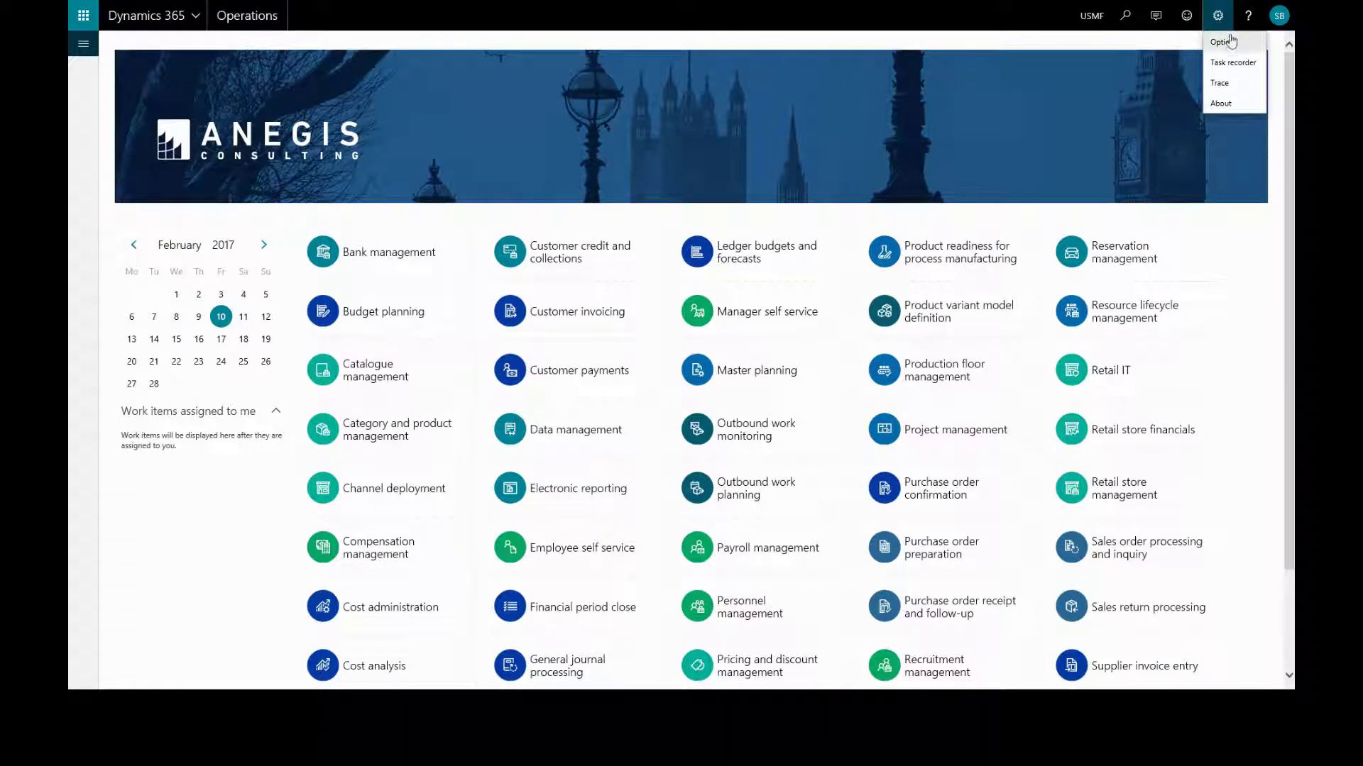
pyautogui.click(1231, 45)
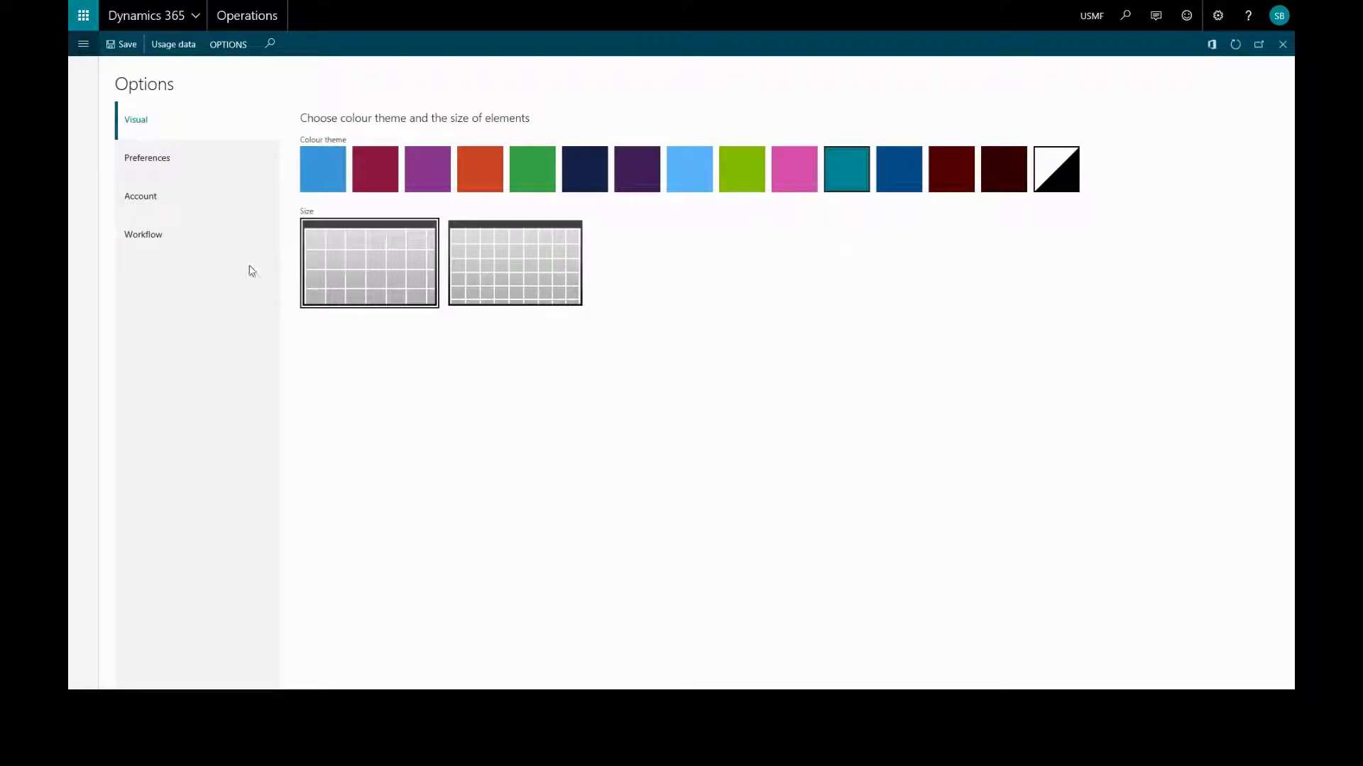
pyautogui.click(166, 158)
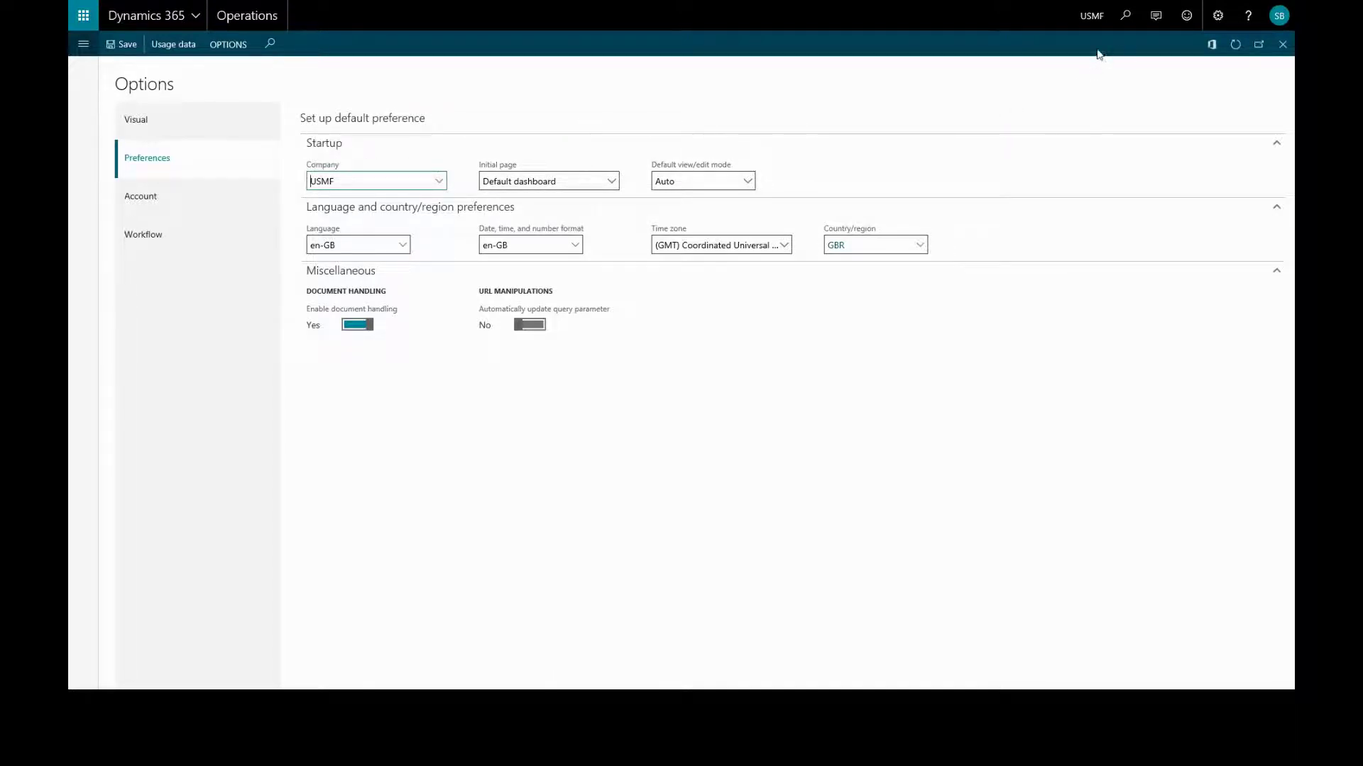
pyautogui.click(1093, 17)
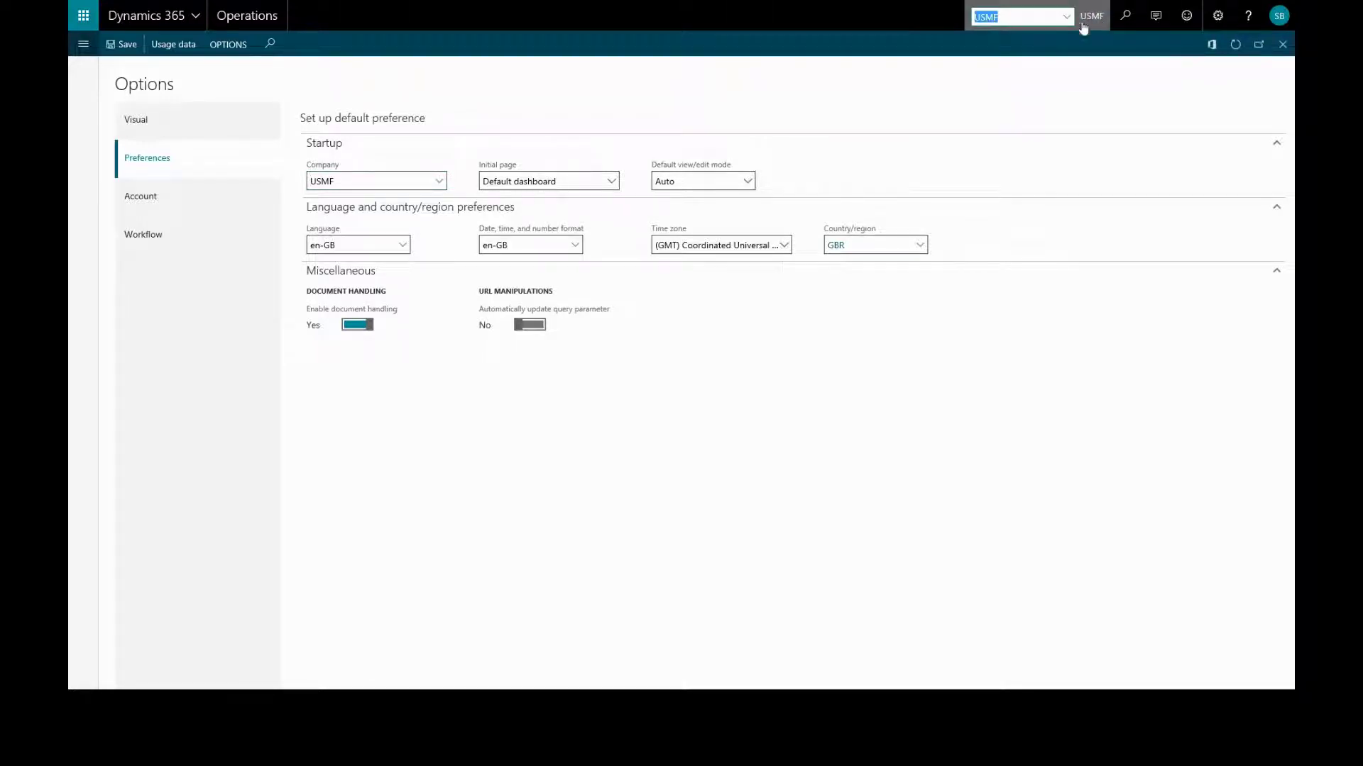
pyautogui.click(612, 183)
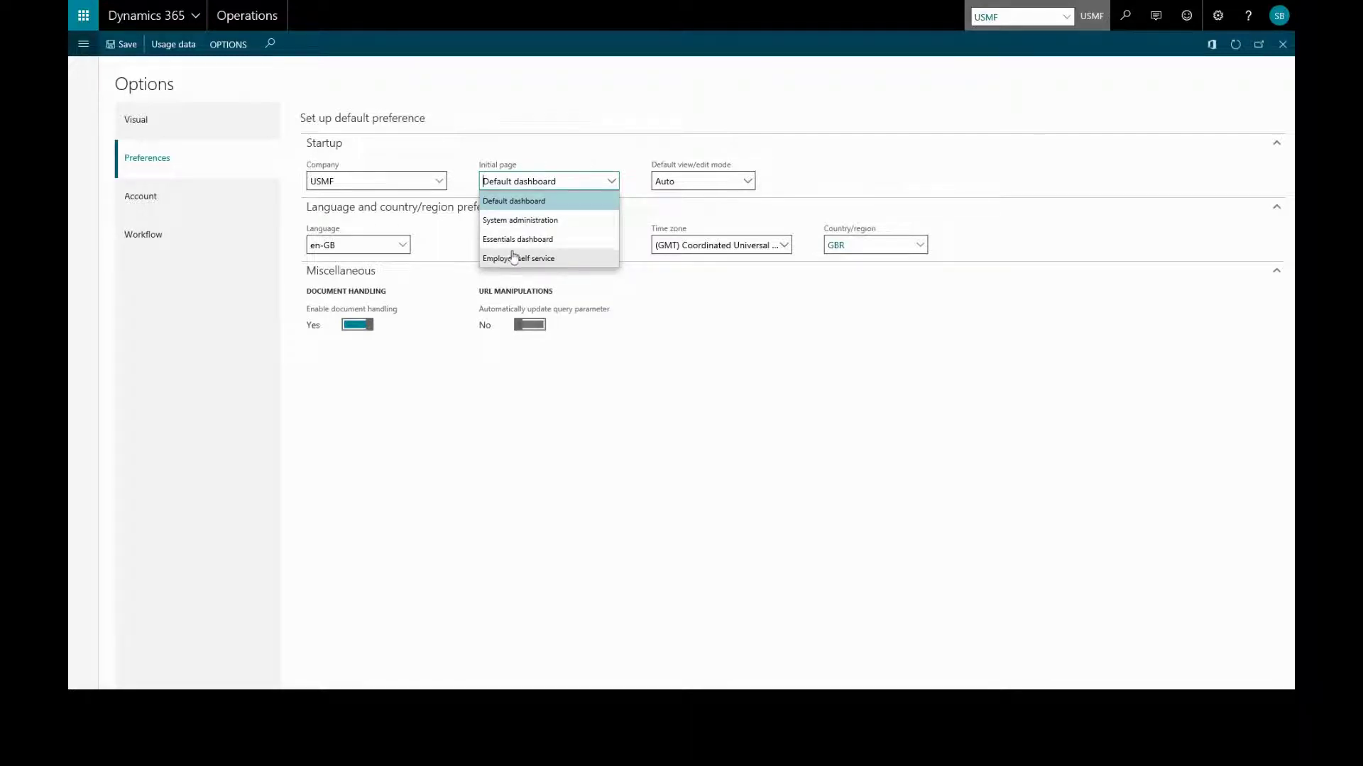
pyautogui.click(542, 245)
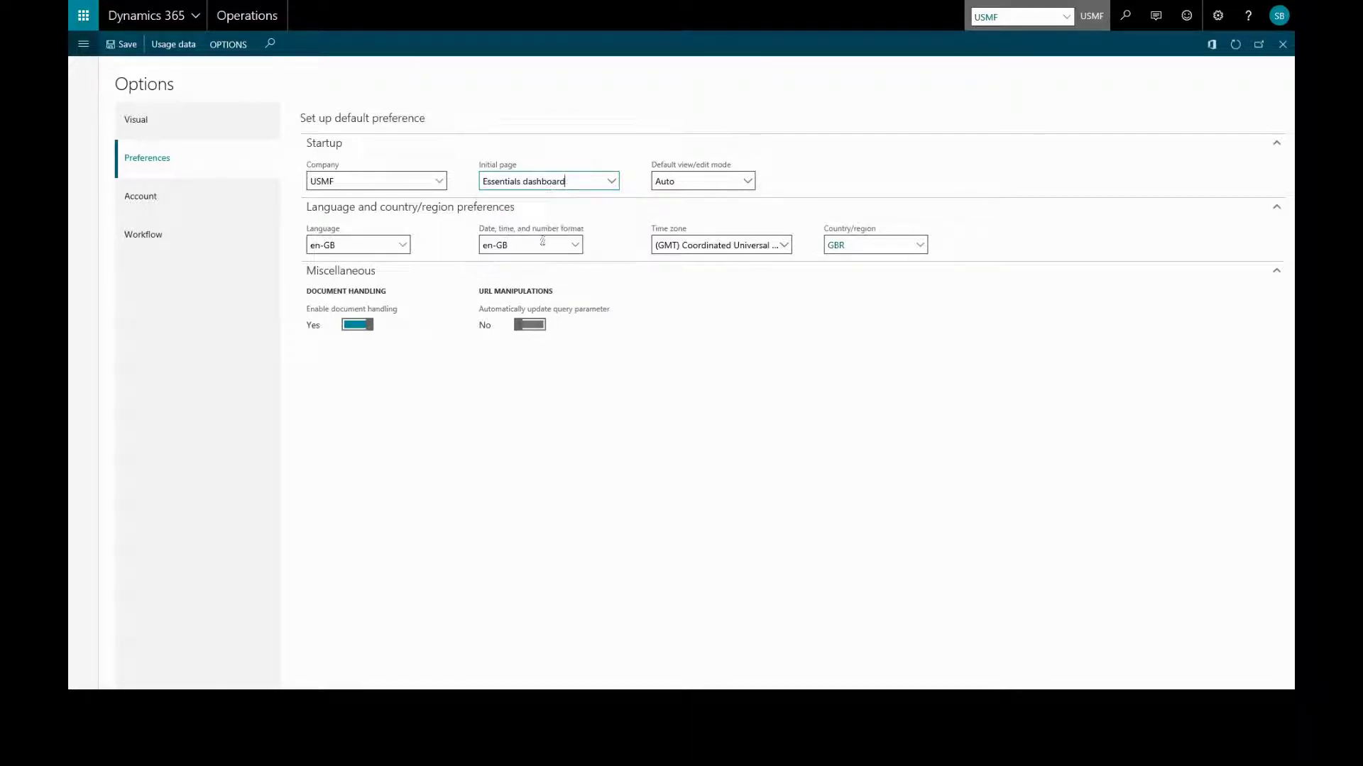
# Return home and shrink the Estimate Gross margin and Cost Power BI tile.
pyautogui.click(257, 21)
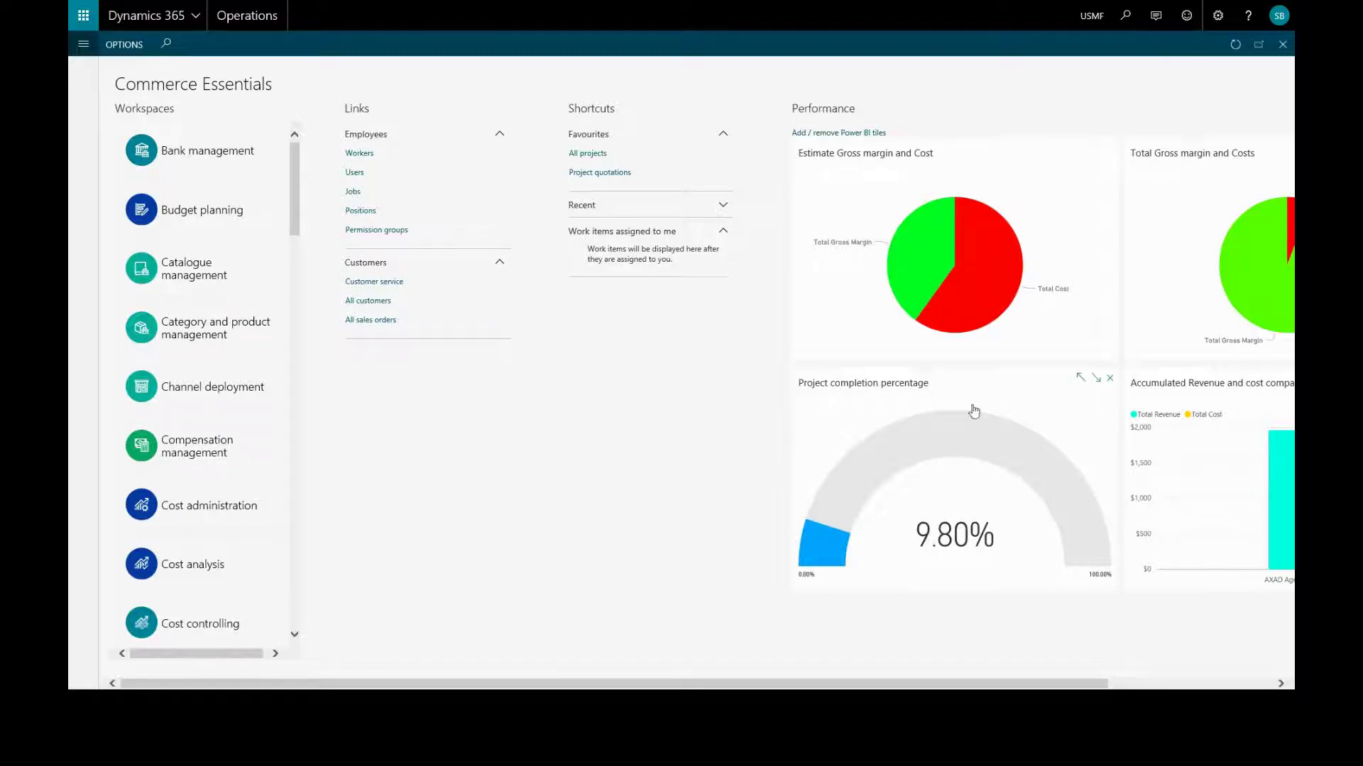
pyautogui.moveTo(953, 245)
pyautogui.click(1085, 154)
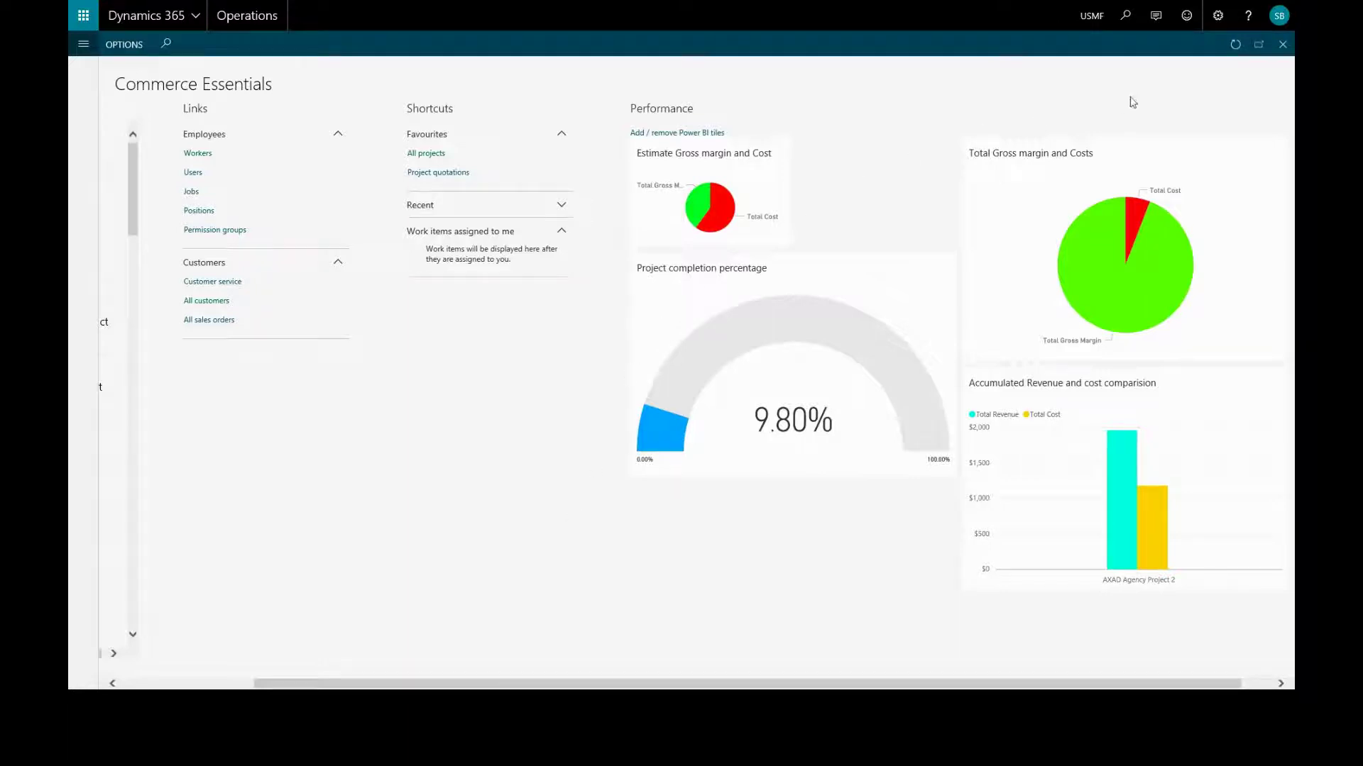
pyautogui.click(1218, 17)
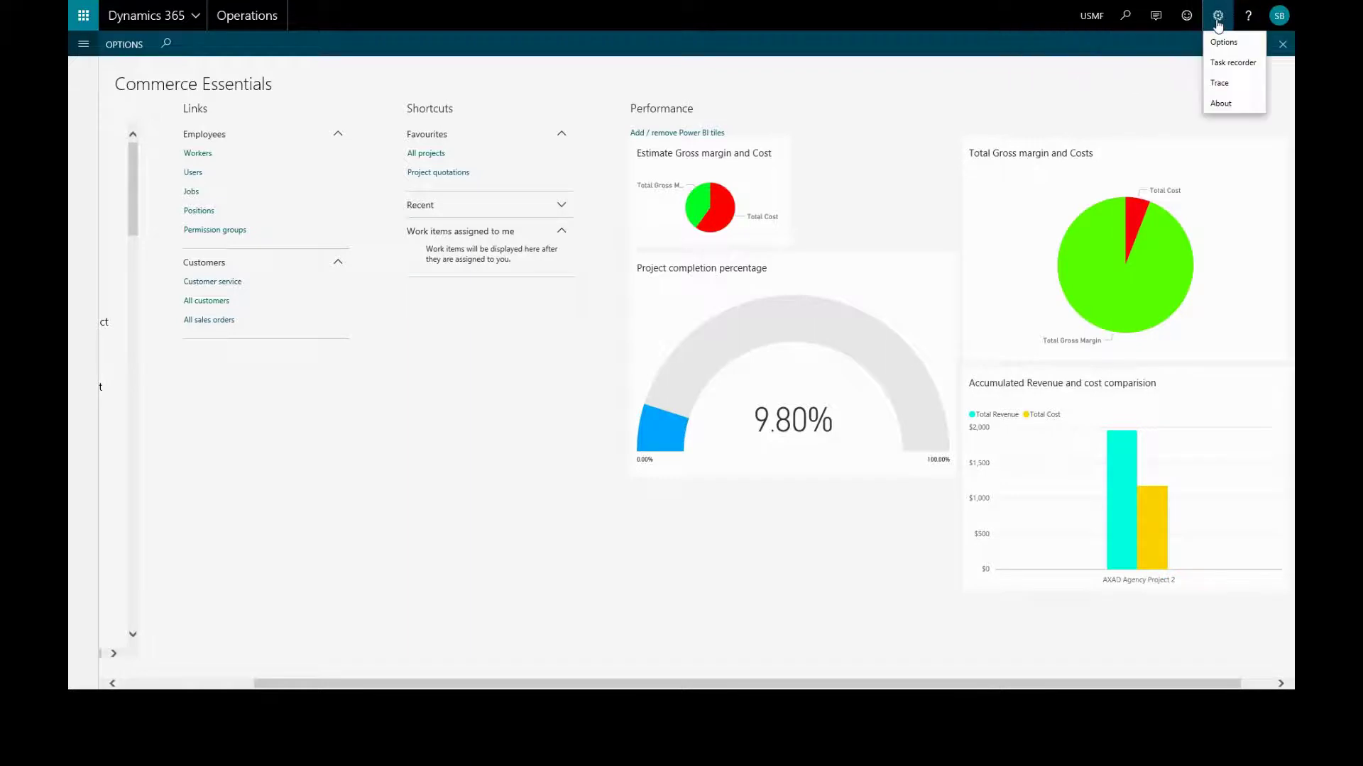
pyautogui.click(1227, 64)
pyautogui.moveTo(1124, 264)
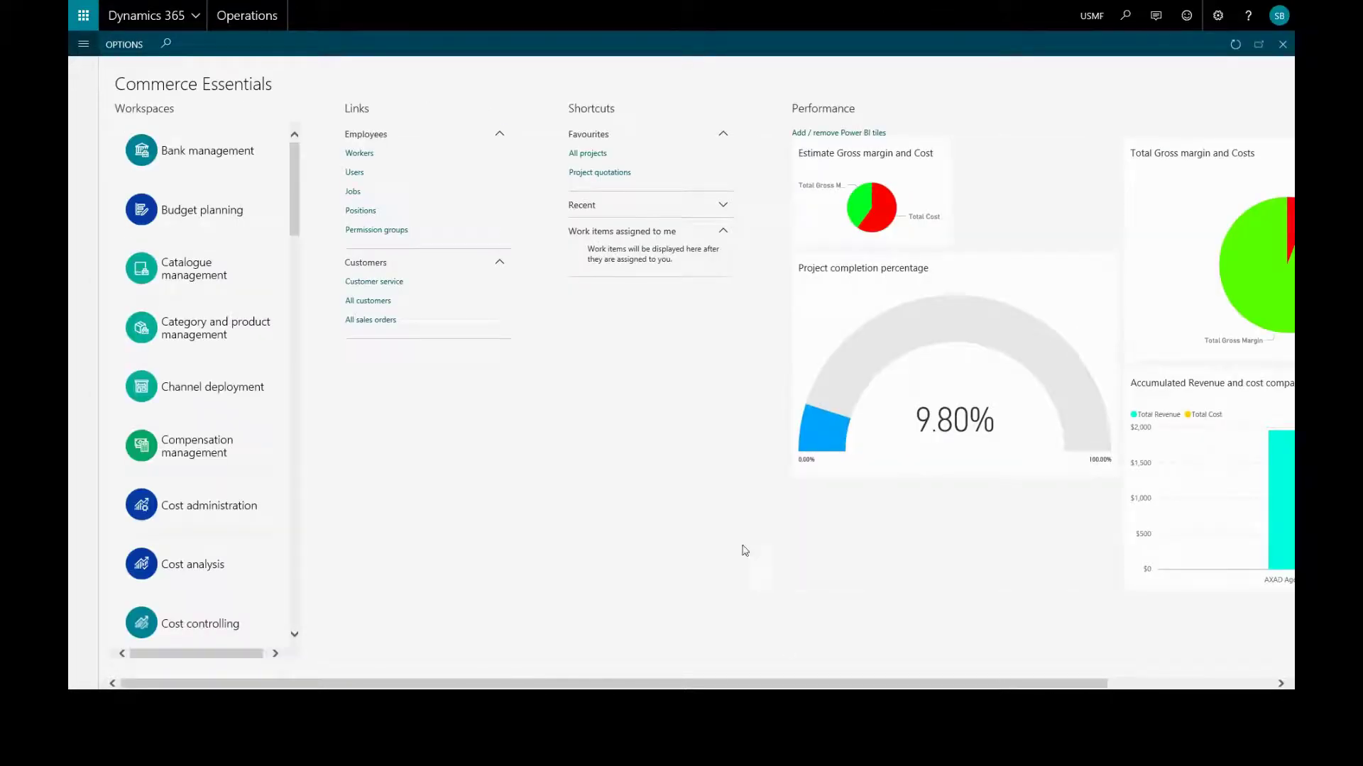
# Browse Recent and Workspaces, then open All projects under Project management and accounting.
pyautogui.click(84, 45)
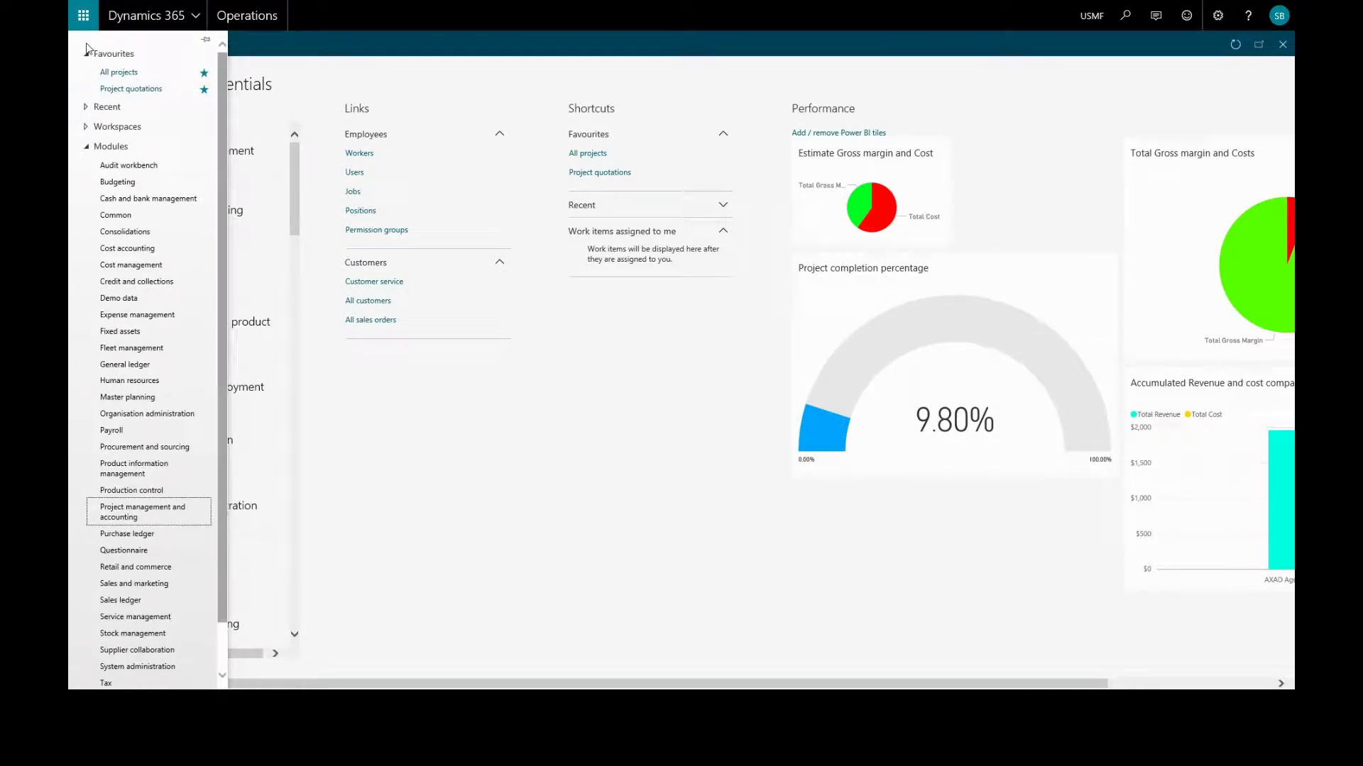
pyautogui.click(112, 114)
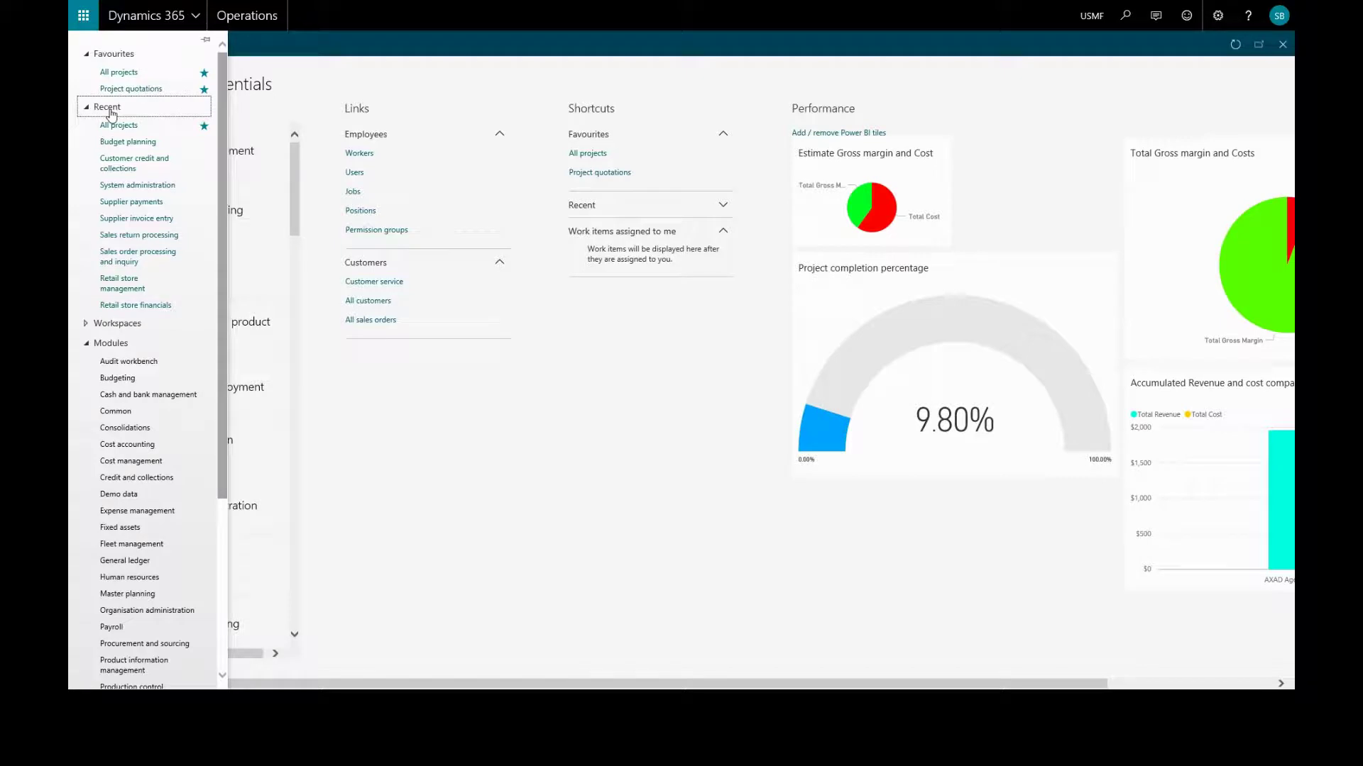
pyautogui.click(111, 114)
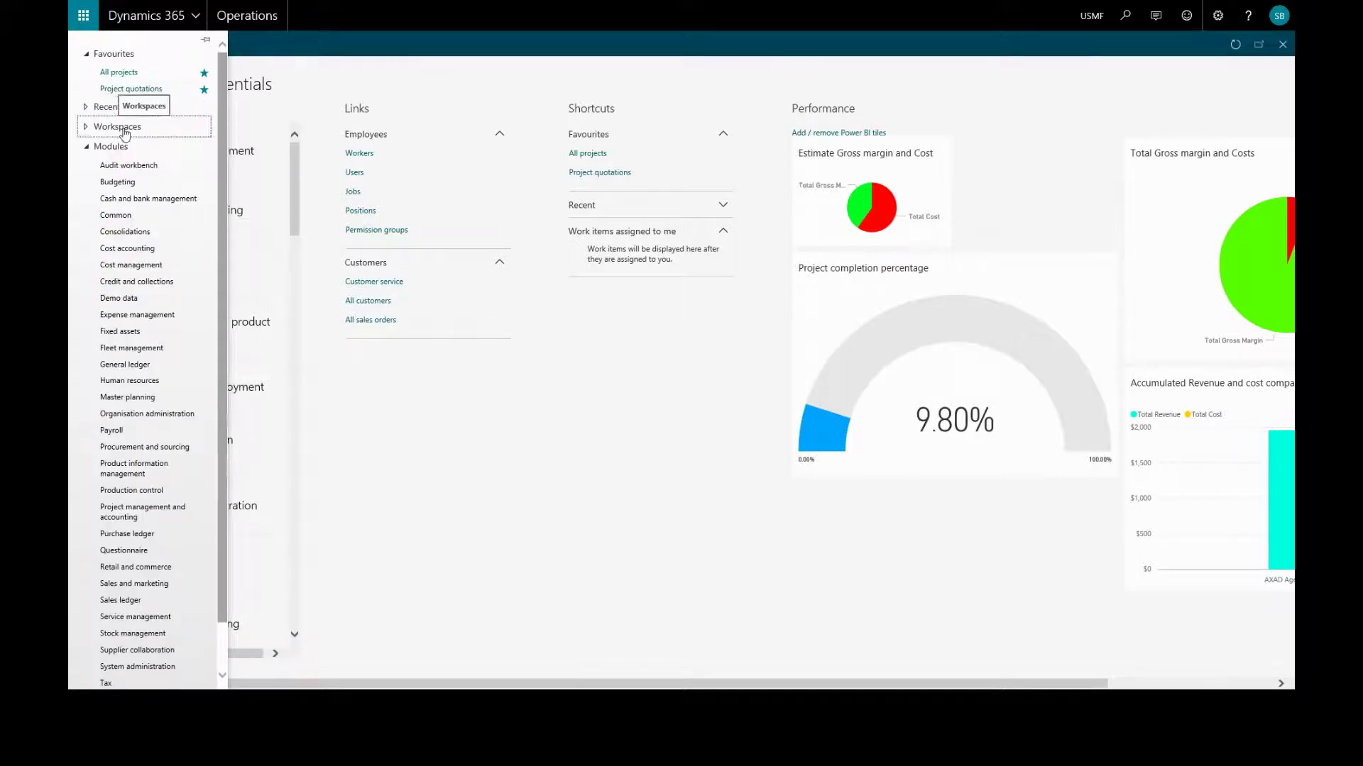
pyautogui.click(124, 132)
pyautogui.click(123, 129)
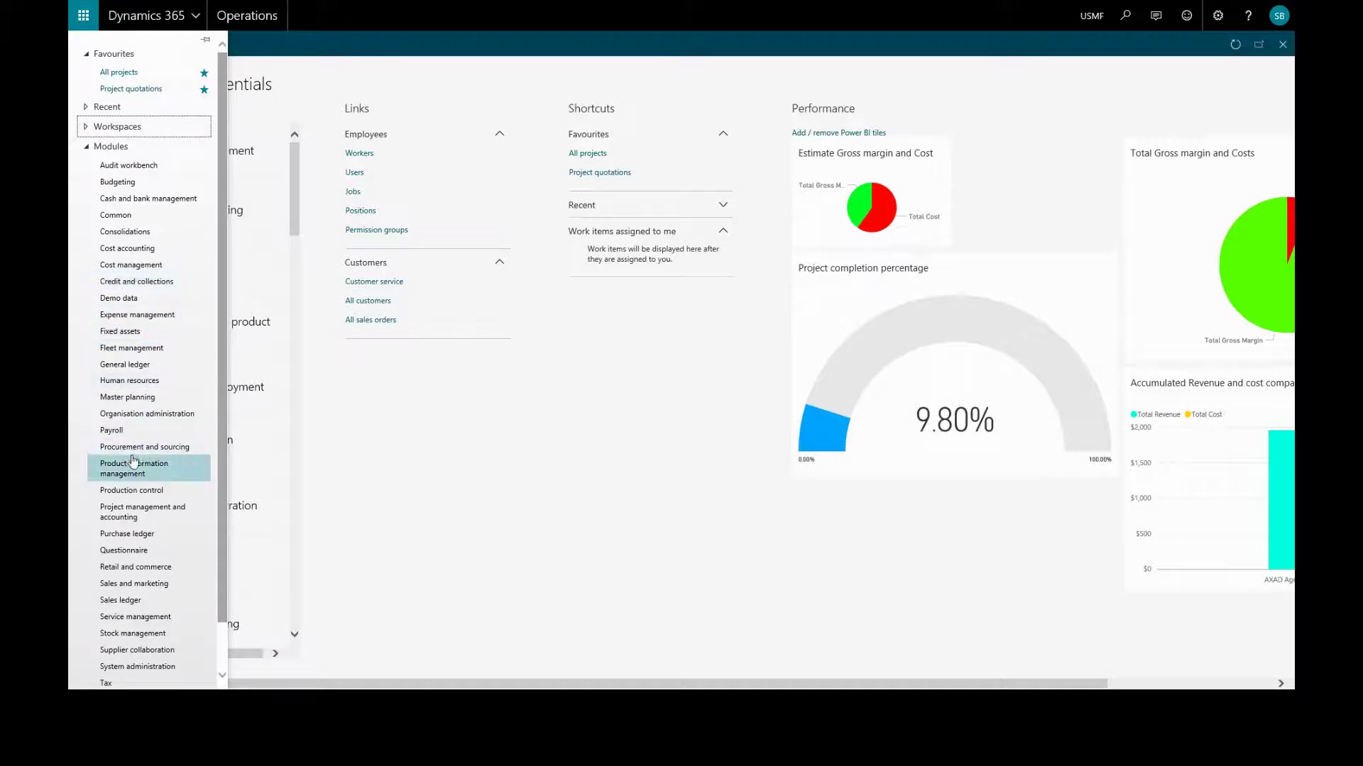
pyautogui.click(129, 507)
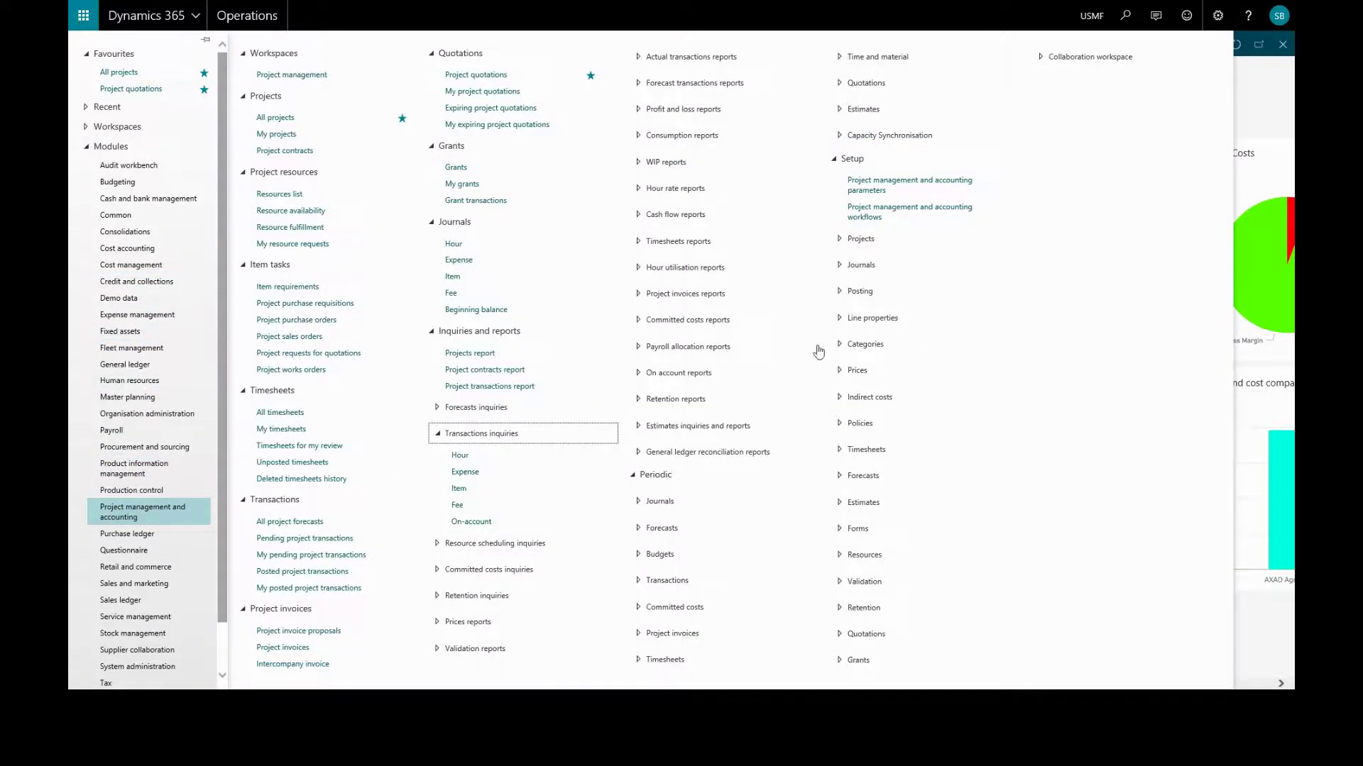
pyautogui.click(281, 118)
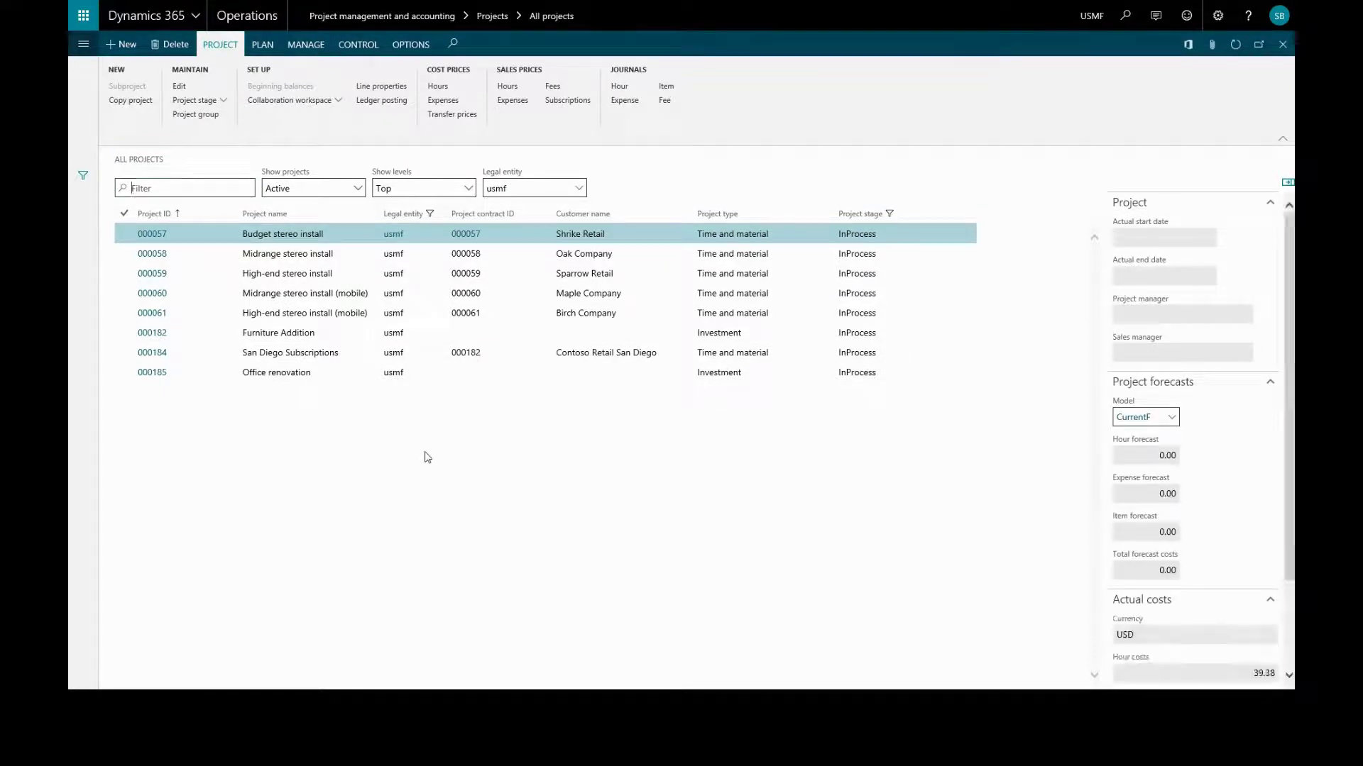
# Preview the project grid's Personalise popup, then hide and restore the project summary pane.
pyautogui.rightClick(542, 423)
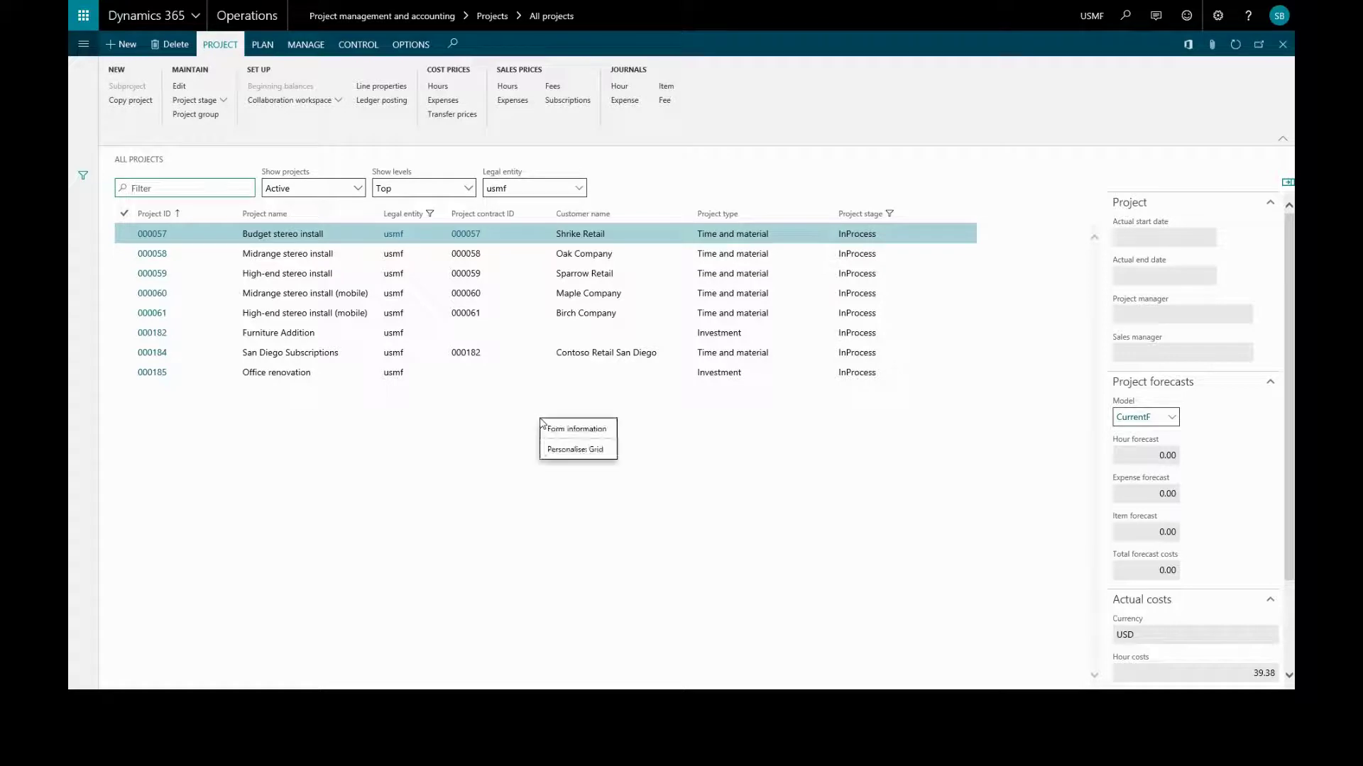
pyautogui.click(562, 449)
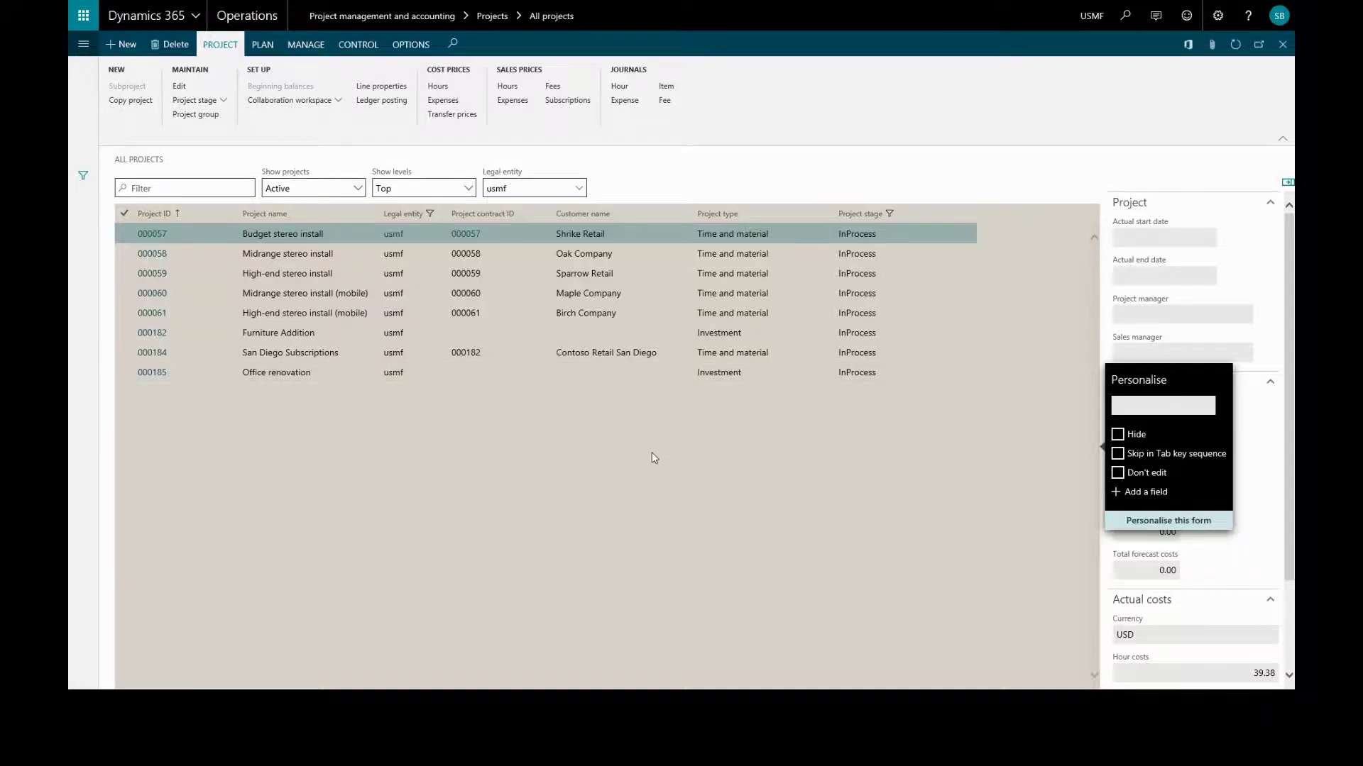
pyautogui.click(713, 173)
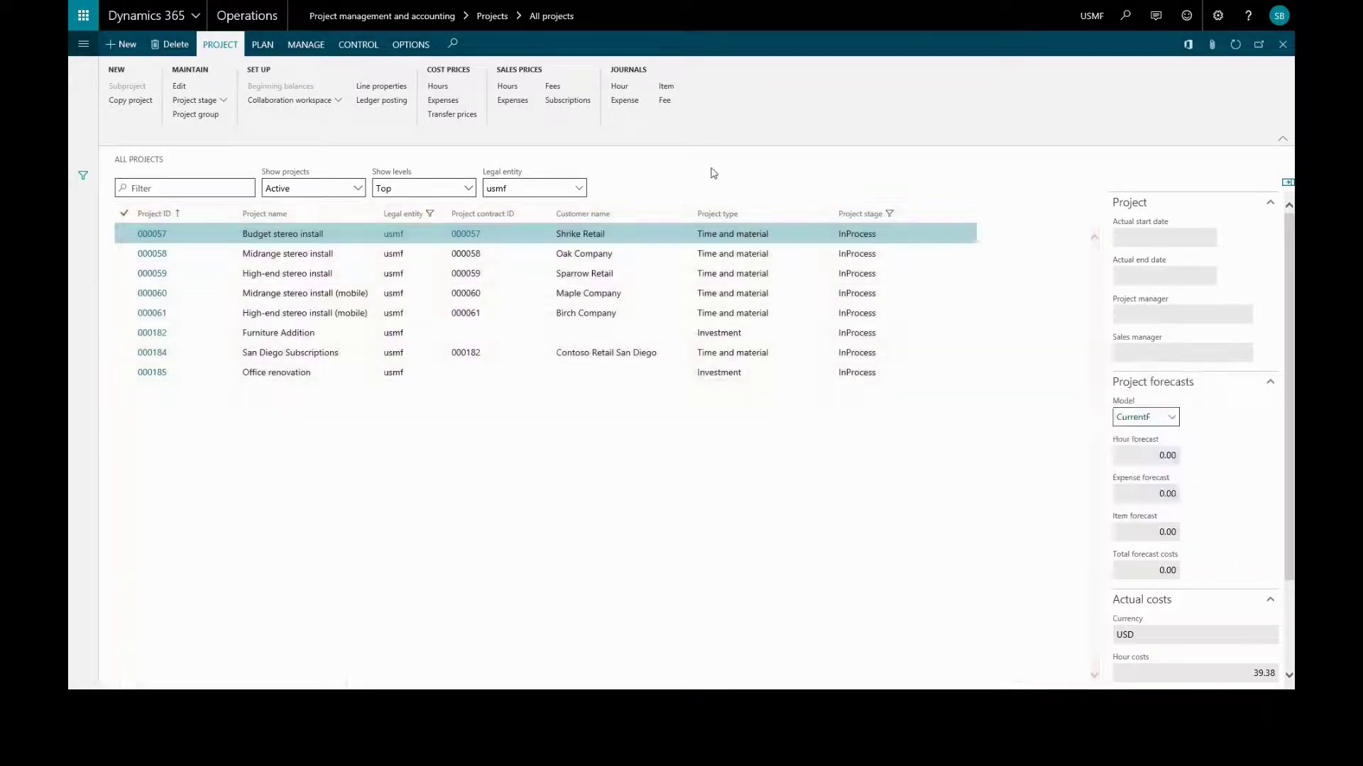
pyautogui.click(1287, 183)
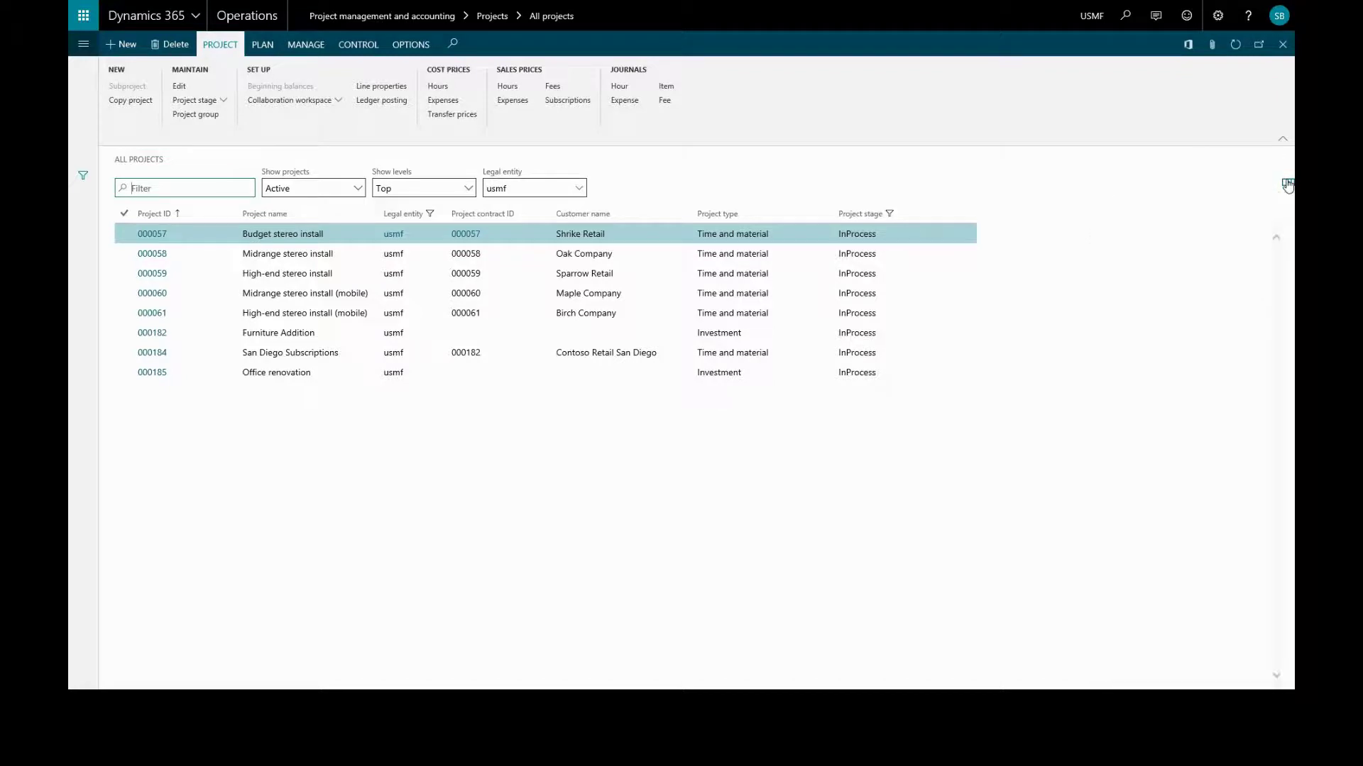
pyautogui.click(1288, 185)
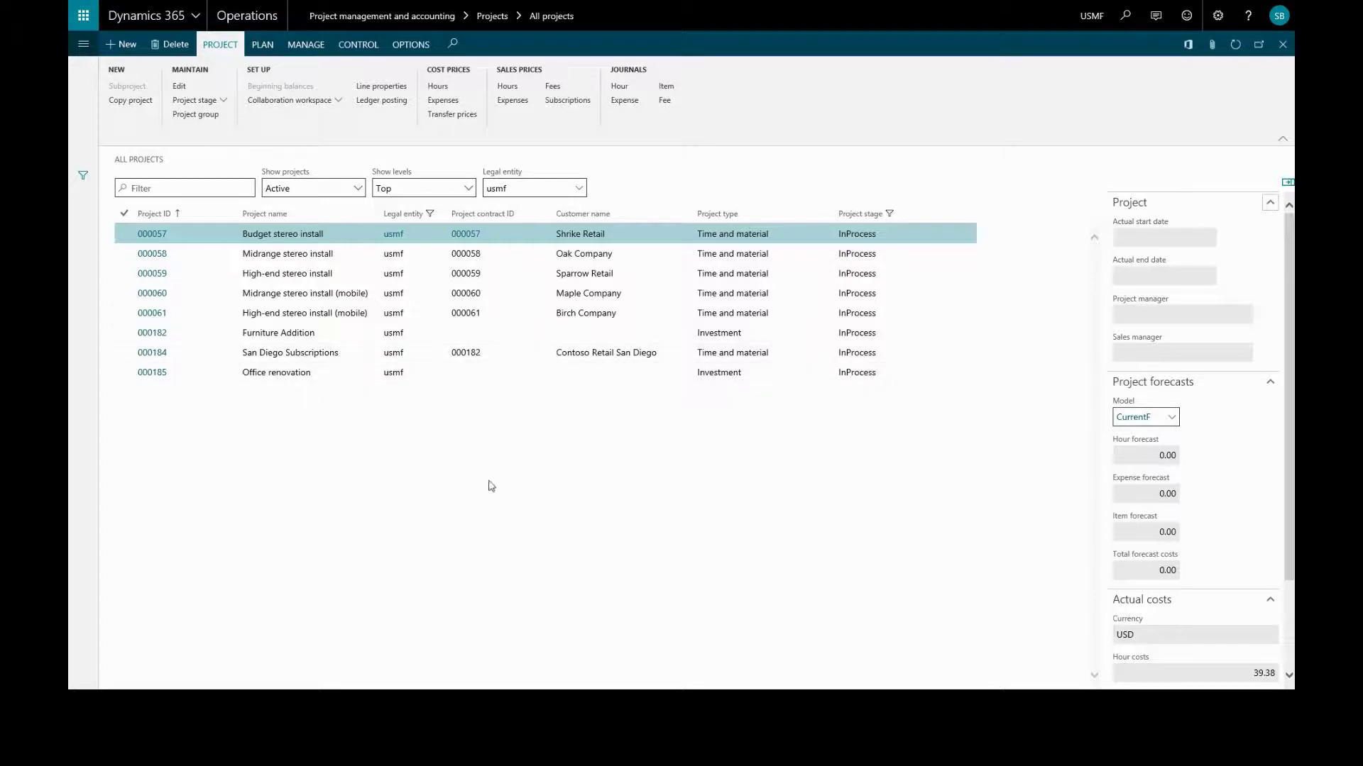
# Select San Diego Subscriptions and open project 000184 from its Project ID link.
pyautogui.click(341, 355)
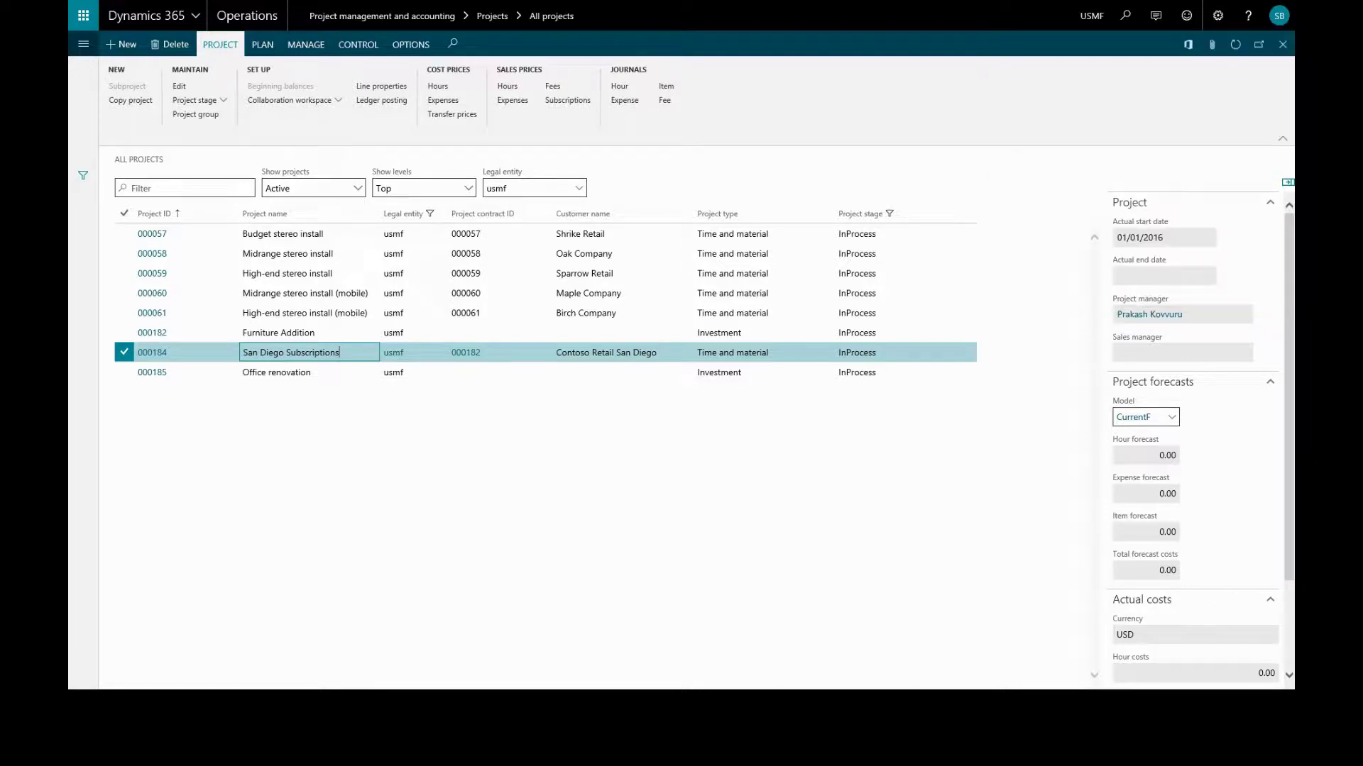
pyautogui.hotkey('shift', 'Tab')
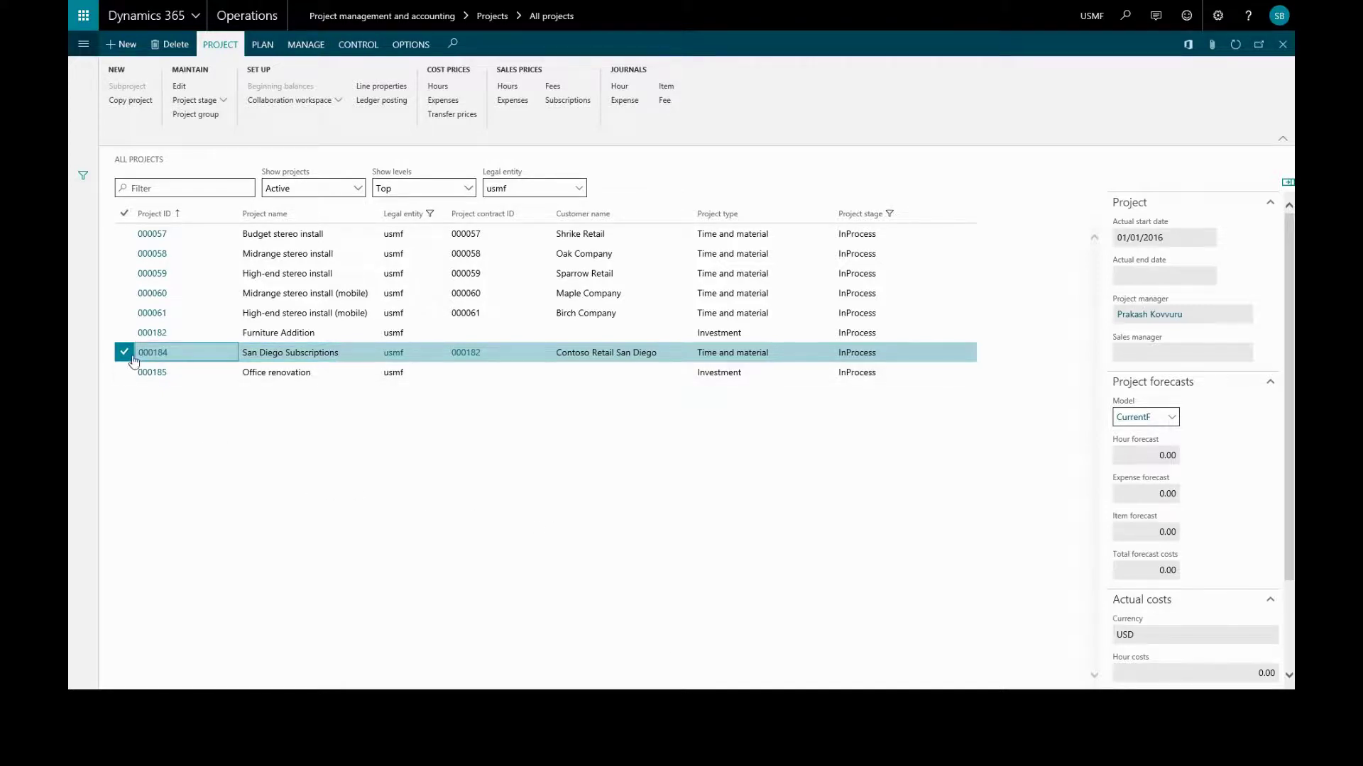
pyautogui.click(141, 350)
# Expand project 000184's Setup section and preview the Sales price group personalisation.
pyautogui.click(144, 355)
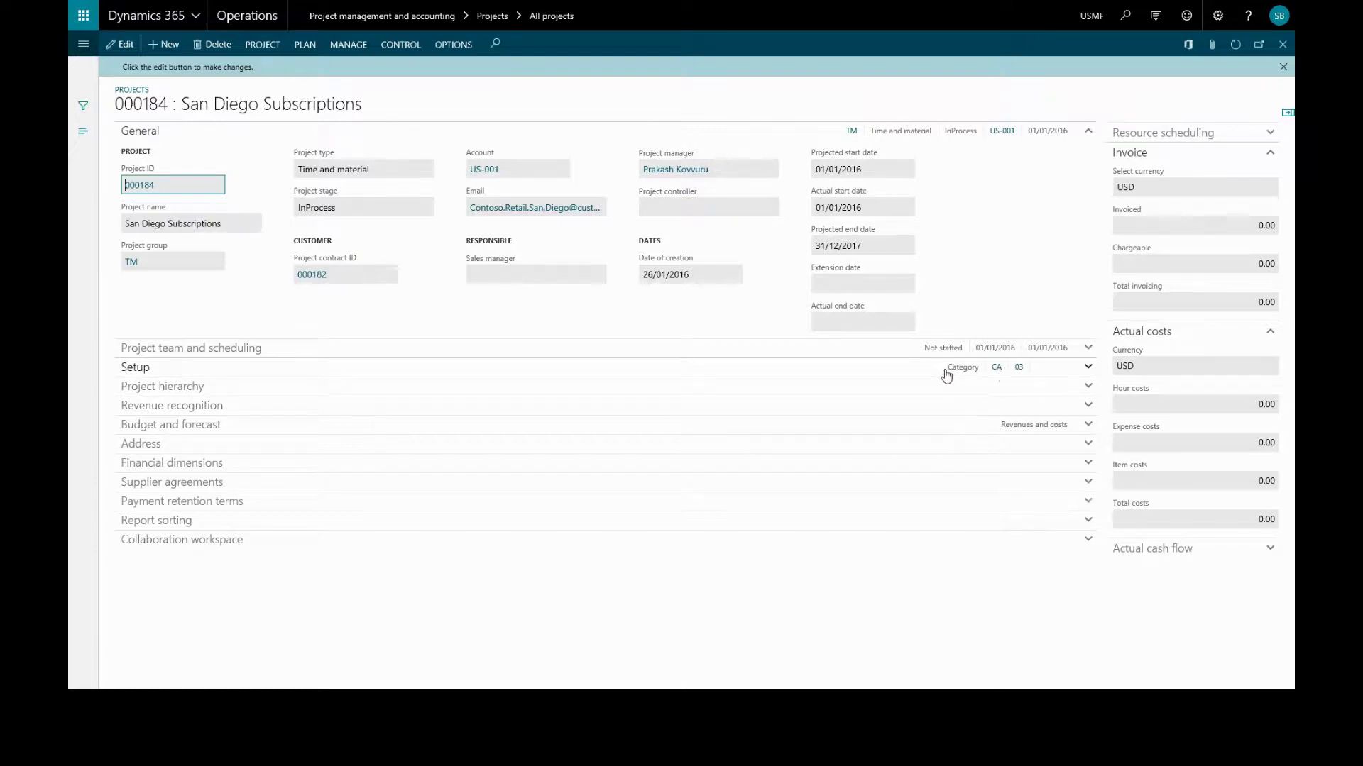
pyautogui.click(881, 374)
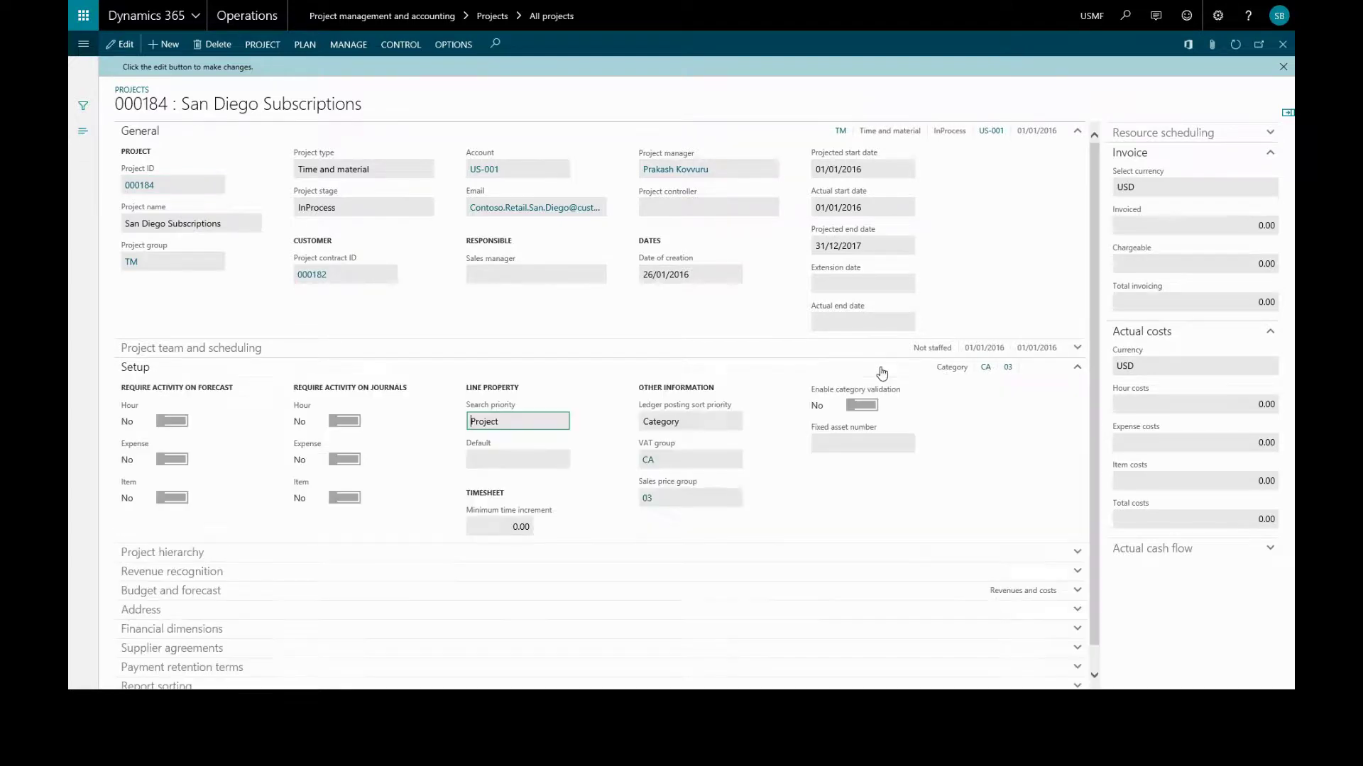
pyautogui.rightClick(703, 502)
pyautogui.click(721, 531)
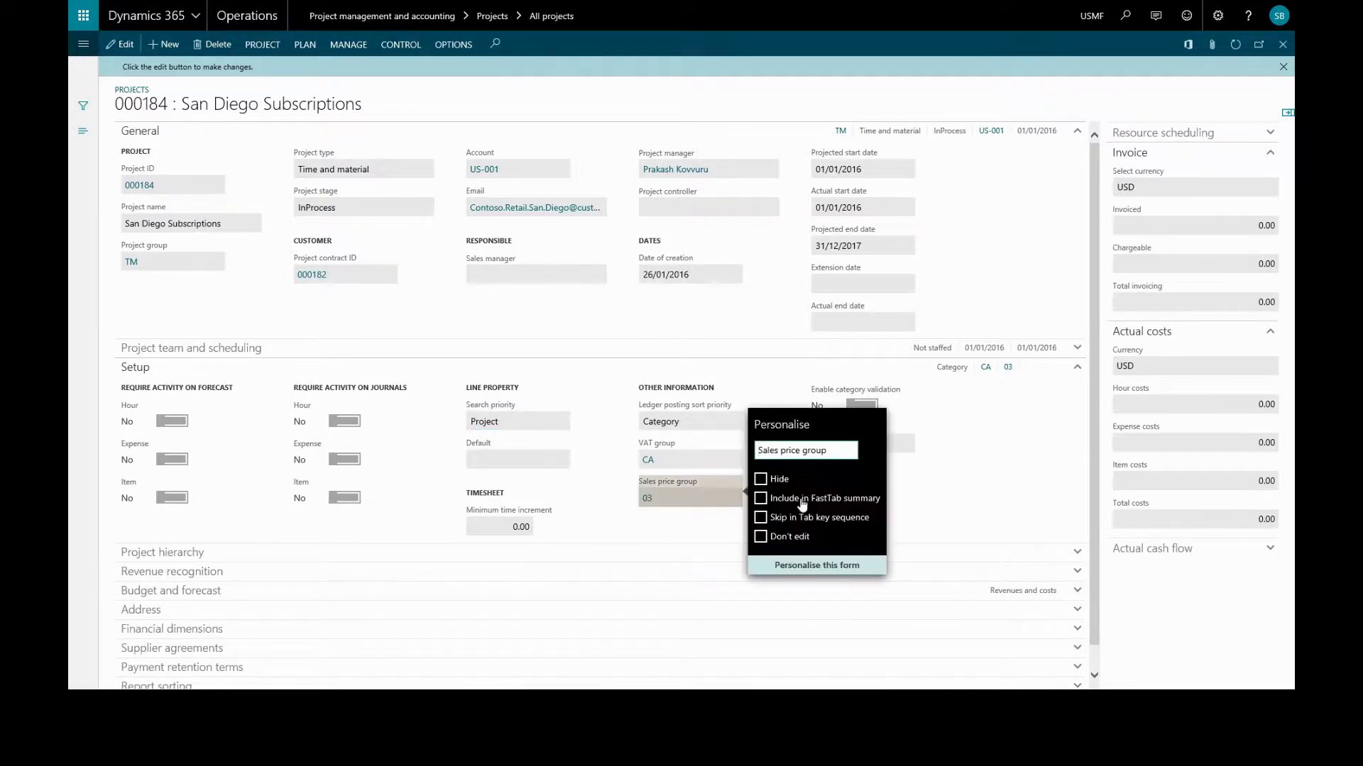
pyautogui.click(970, 495)
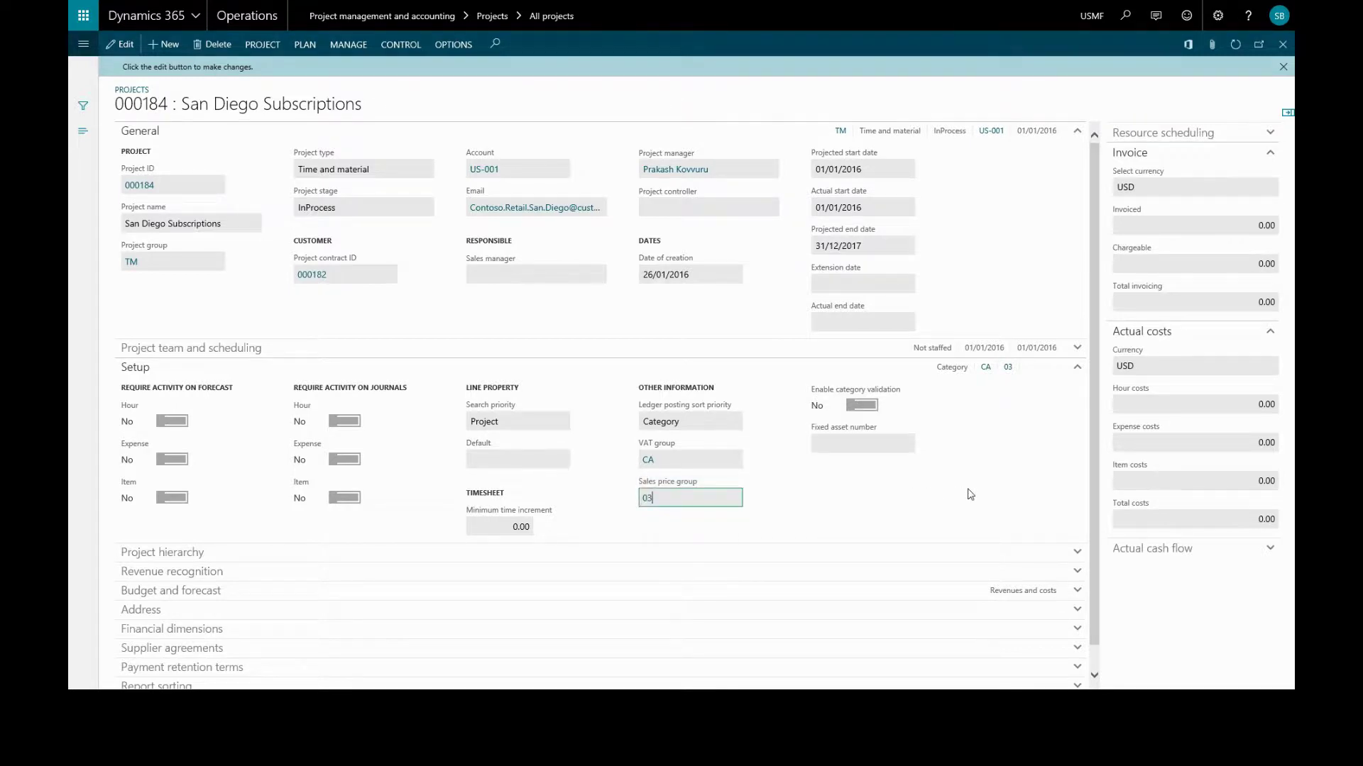
# Show the project list beside the form and switch to project 000146.
pyautogui.click(84, 142)
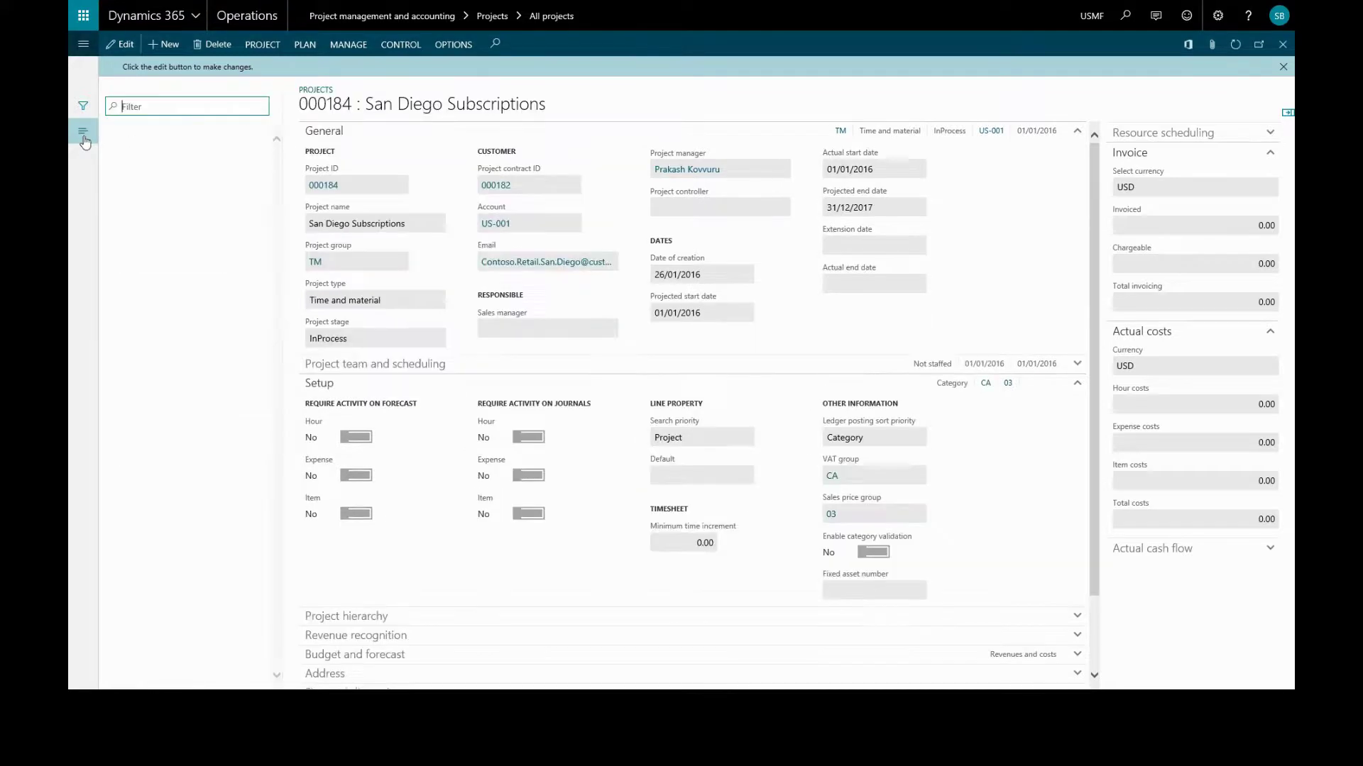
pyautogui.scroll(5, 195, 342)
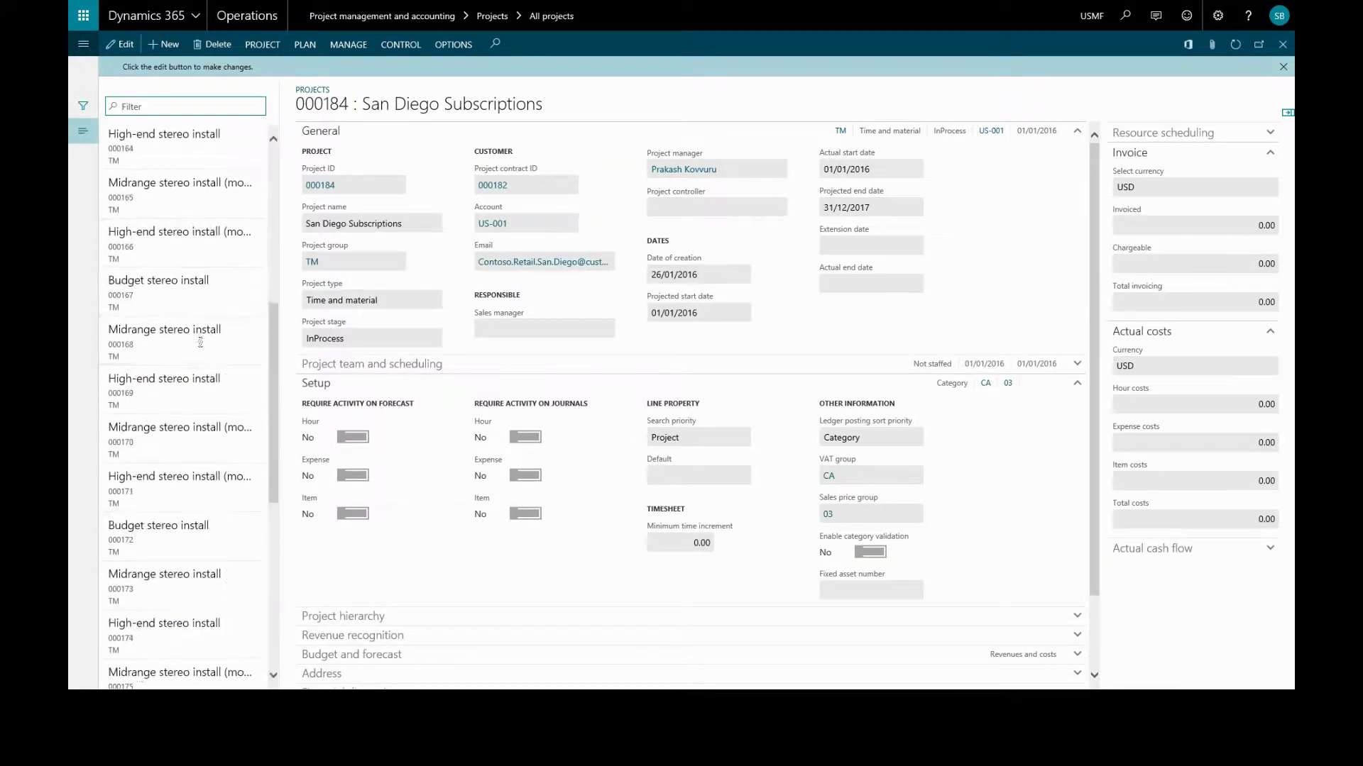
pyautogui.scroll(5, 191, 338)
pyautogui.scroll(5, 188, 334)
pyautogui.scroll(5, 185, 327)
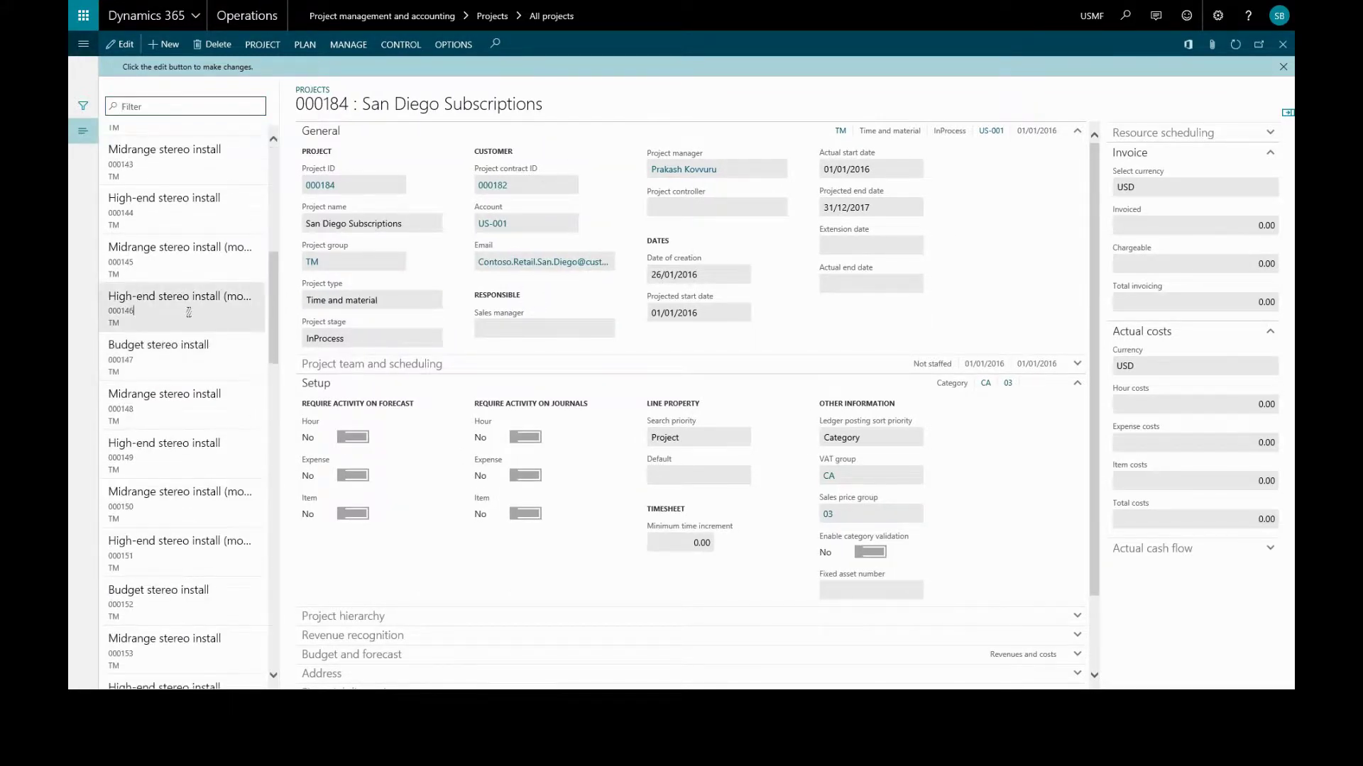
pyautogui.click(185, 325)
# Switch the form to project 000182 Furniture Addition.
pyautogui.scroll(-10, 185, 341)
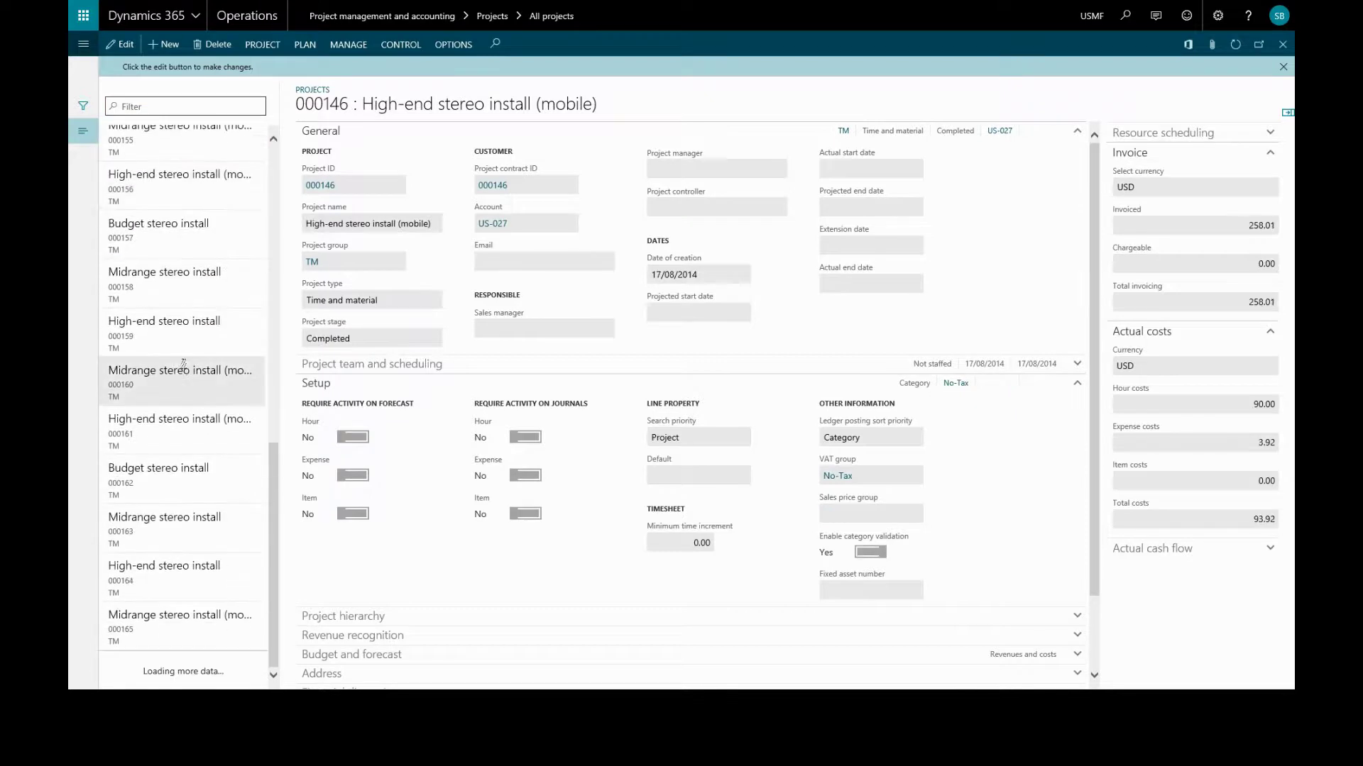
pyautogui.scroll(-15, 177, 454)
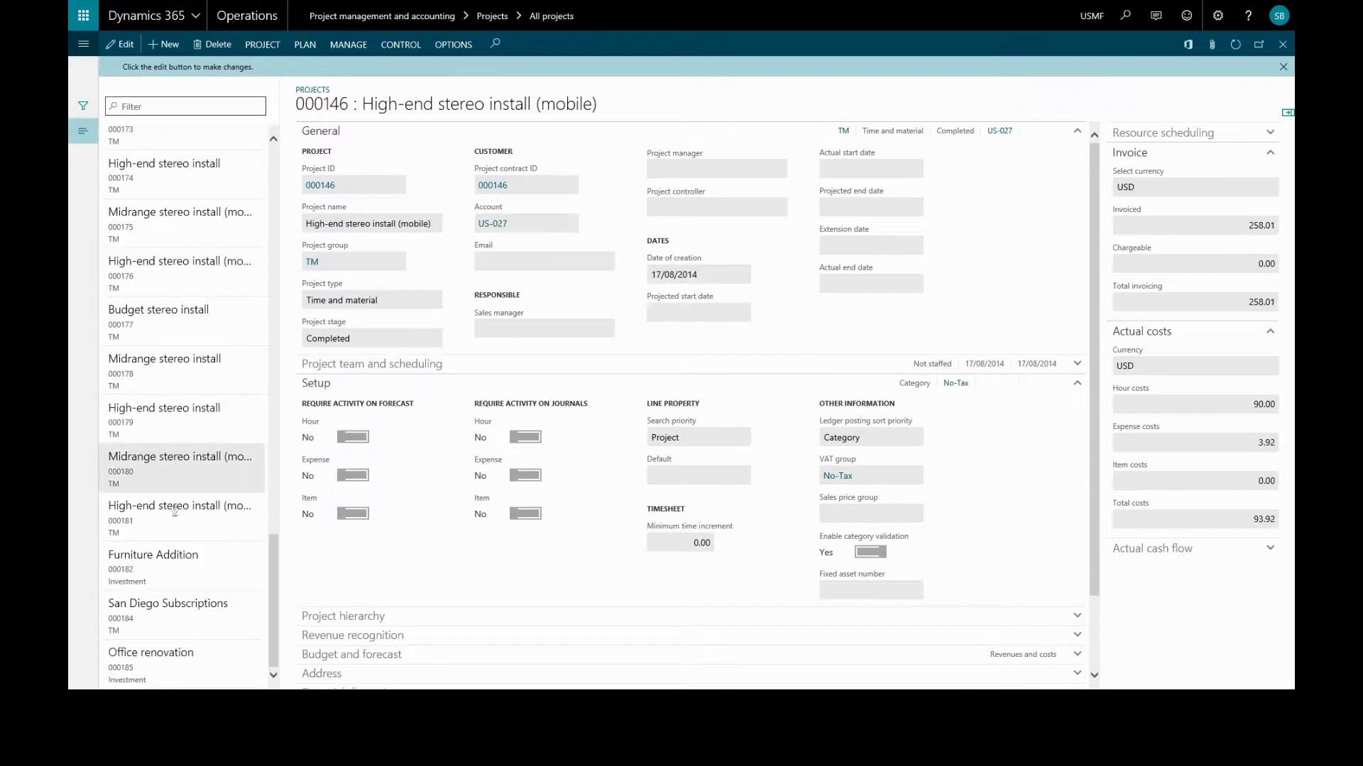
pyautogui.click(173, 552)
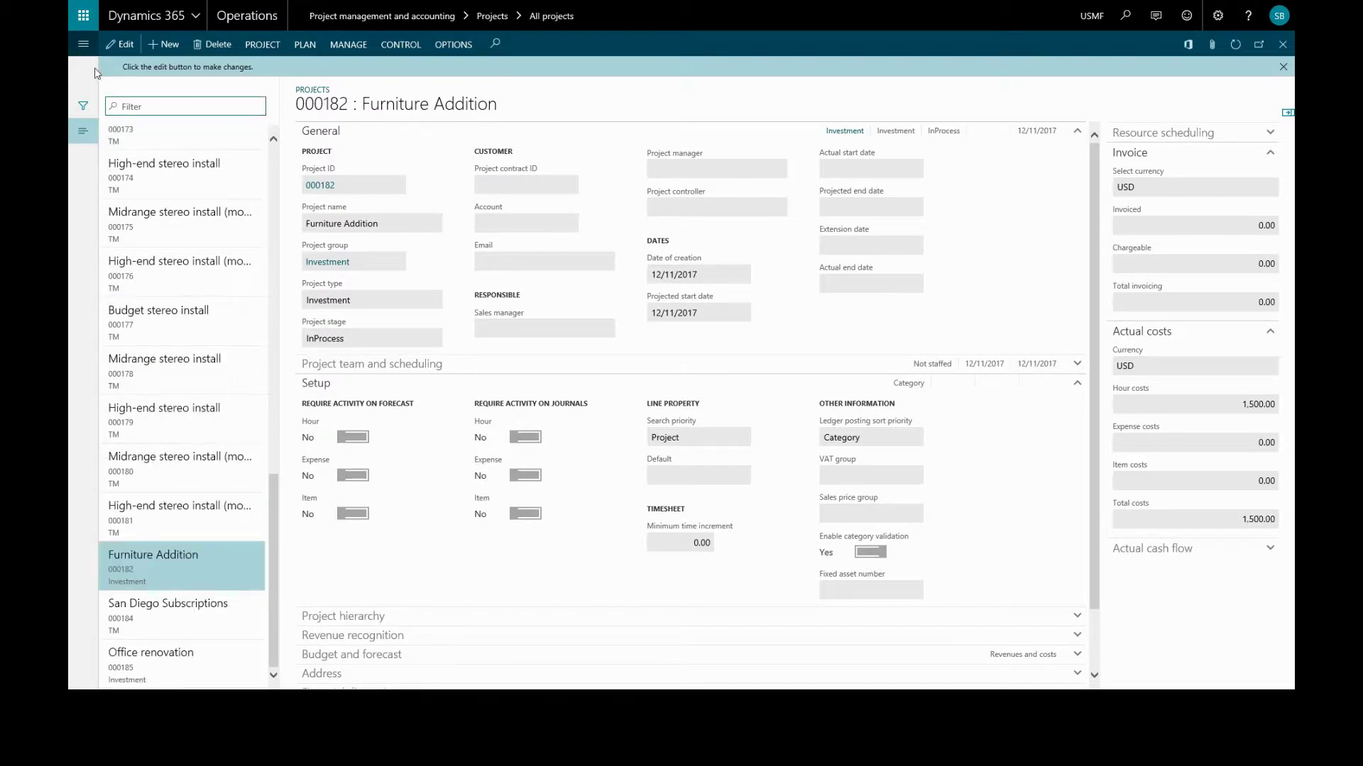
pyautogui.click(84, 46)
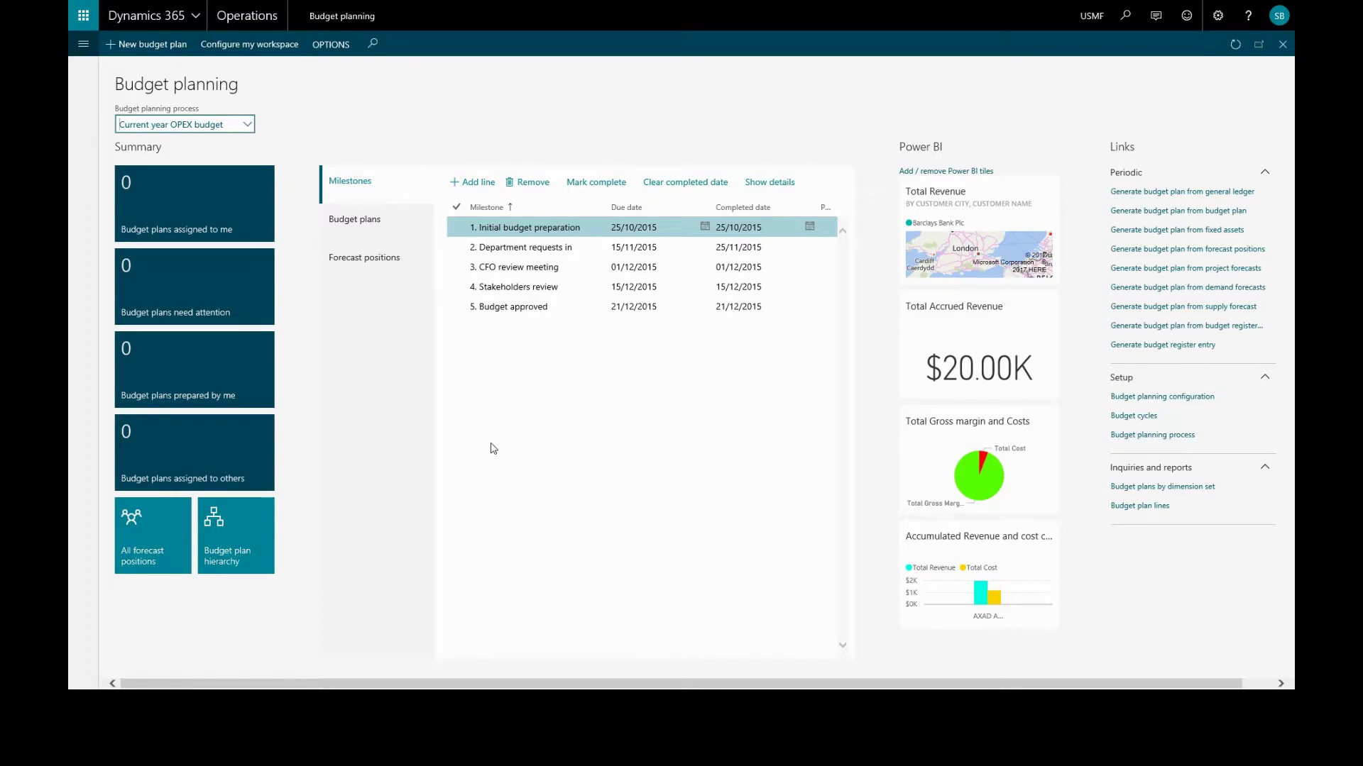
# Leave Budget planning for the Customer credit and collections workspace.
pyautogui.click(85, 50)
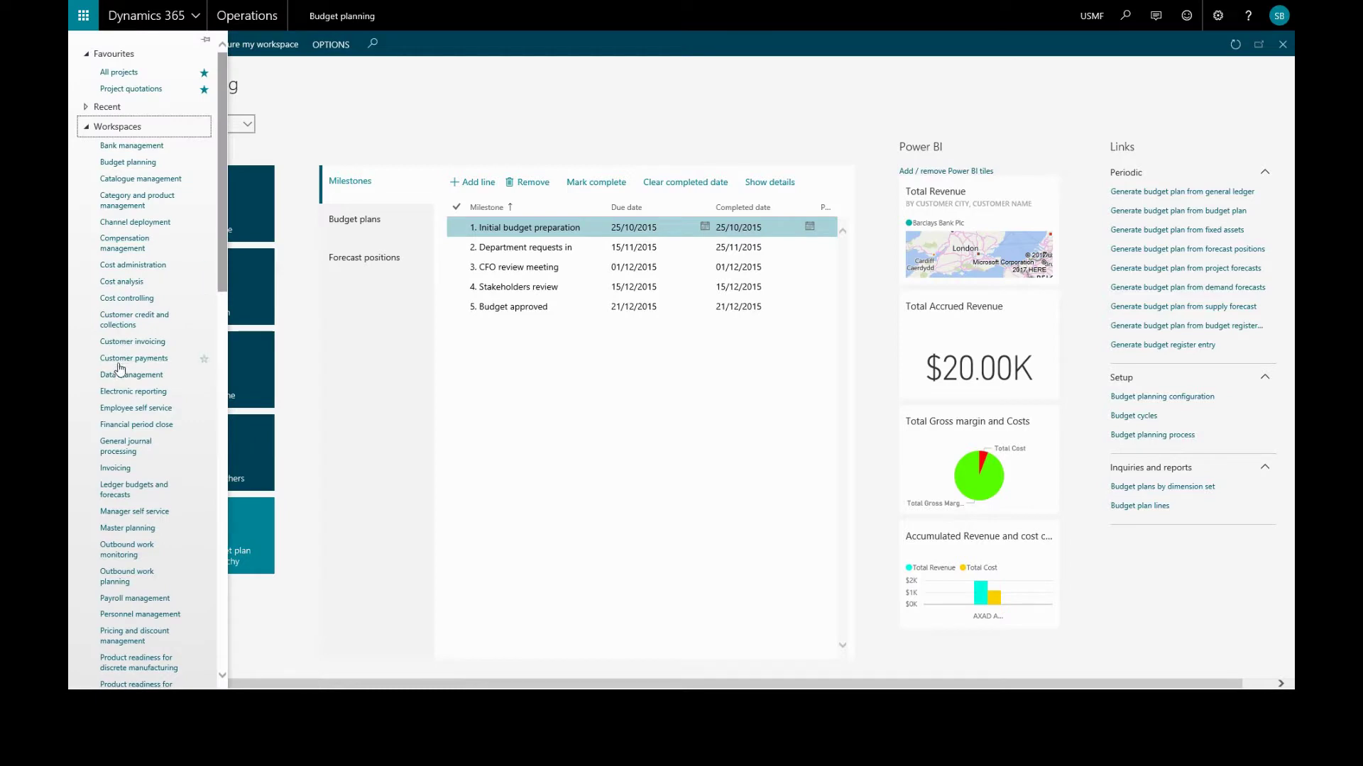
pyautogui.click(126, 320)
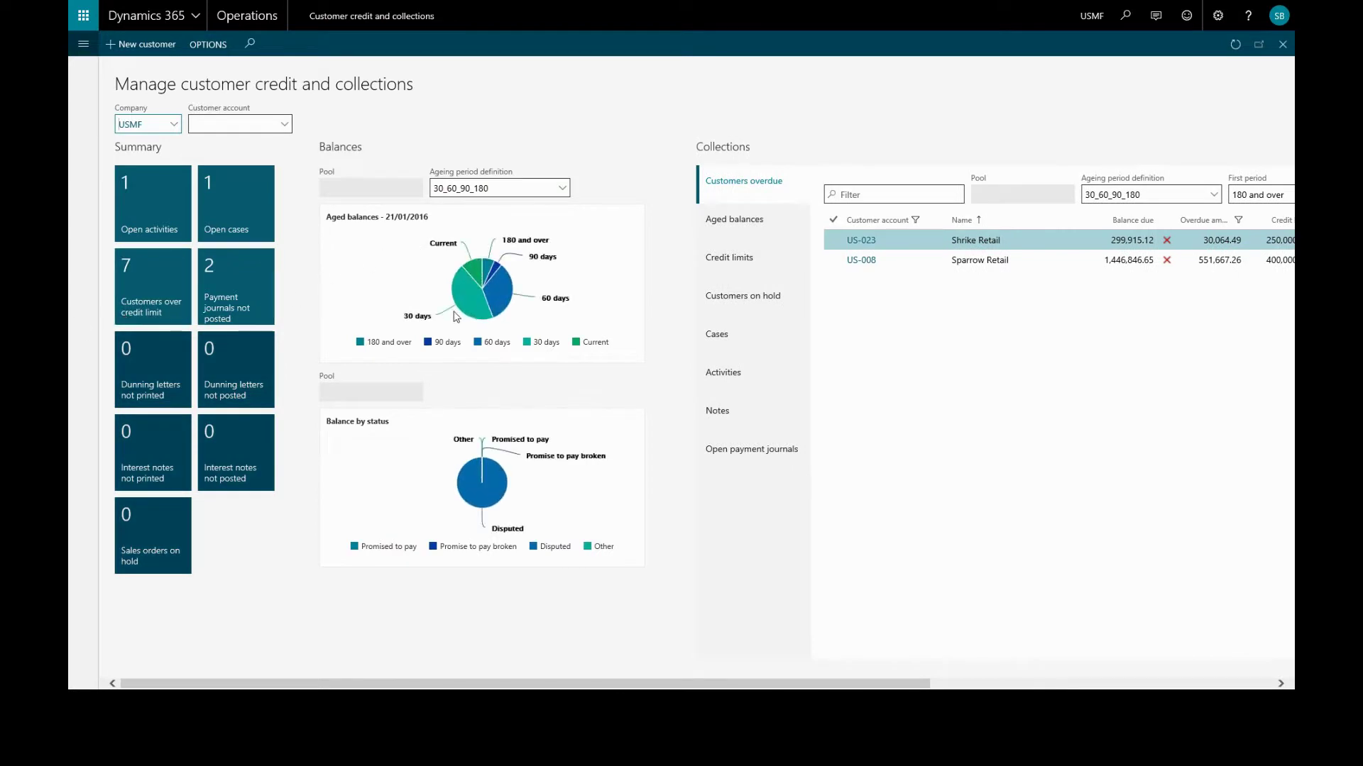
# Hide the 90-day and 60-day Aged balances slices, then scroll right to the links.
pyautogui.click(449, 343)
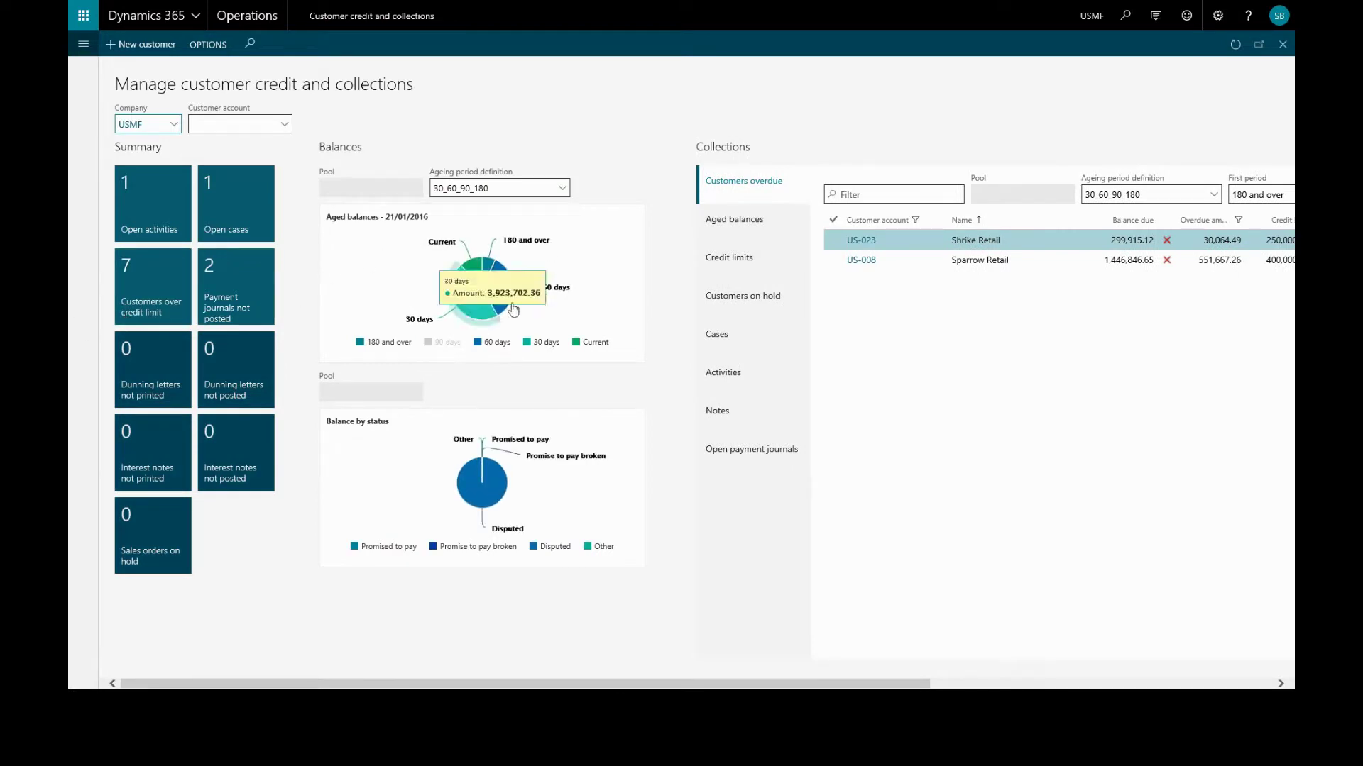
pyautogui.click(502, 342)
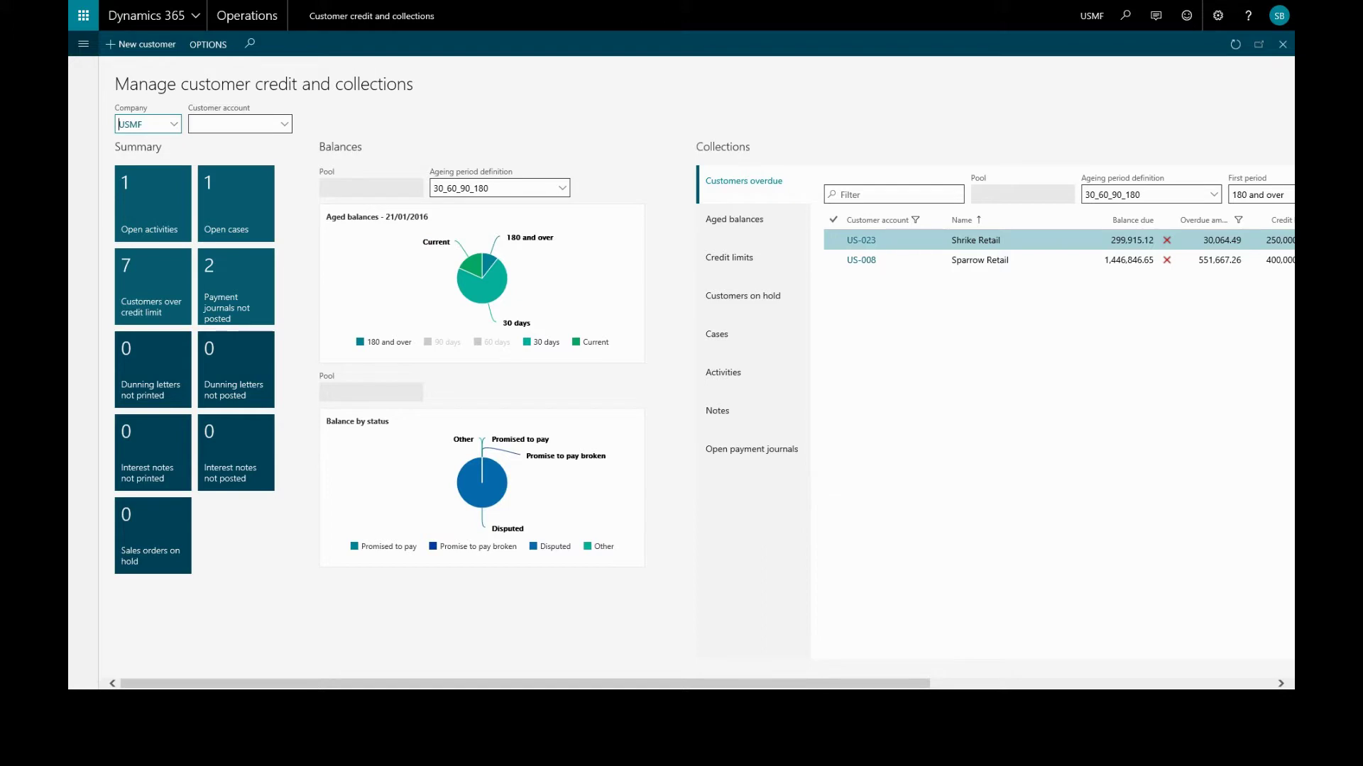
pyautogui.hscroll(5, 205, 579)
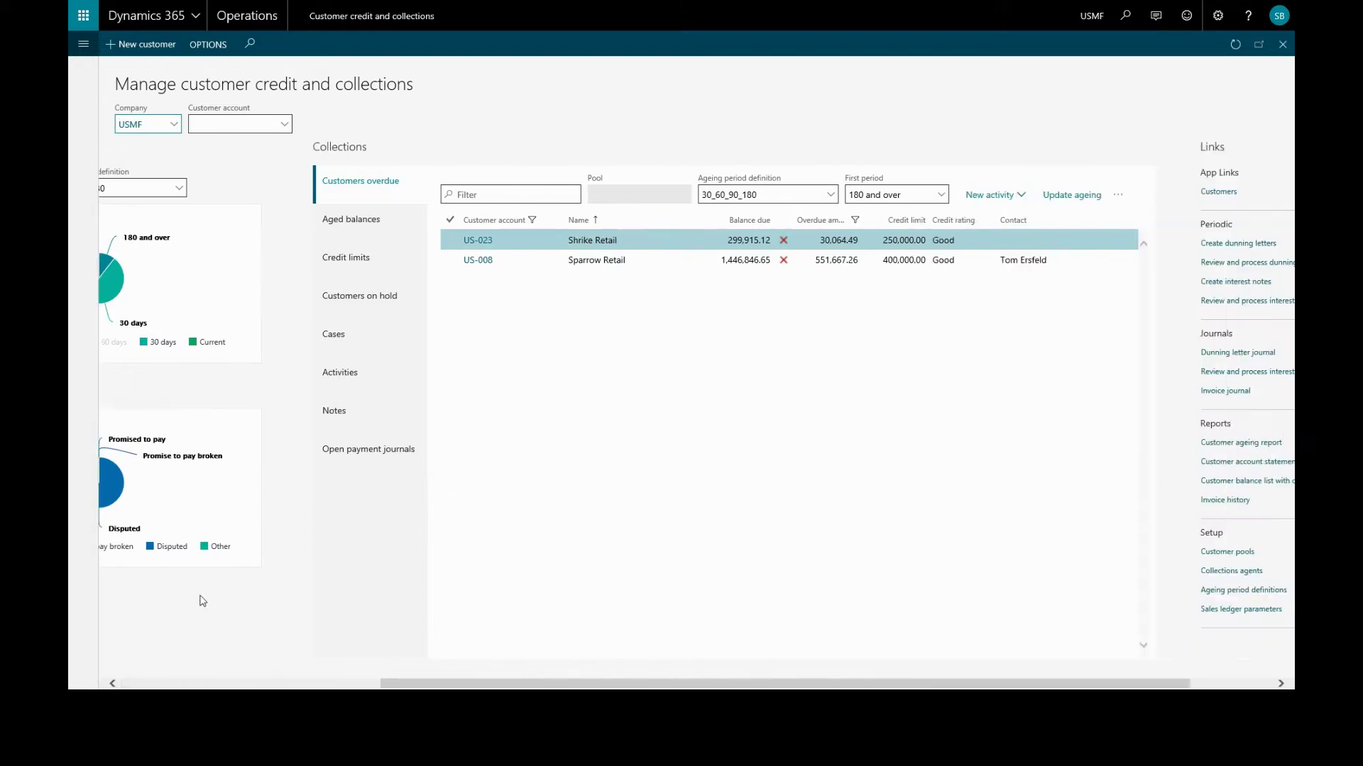